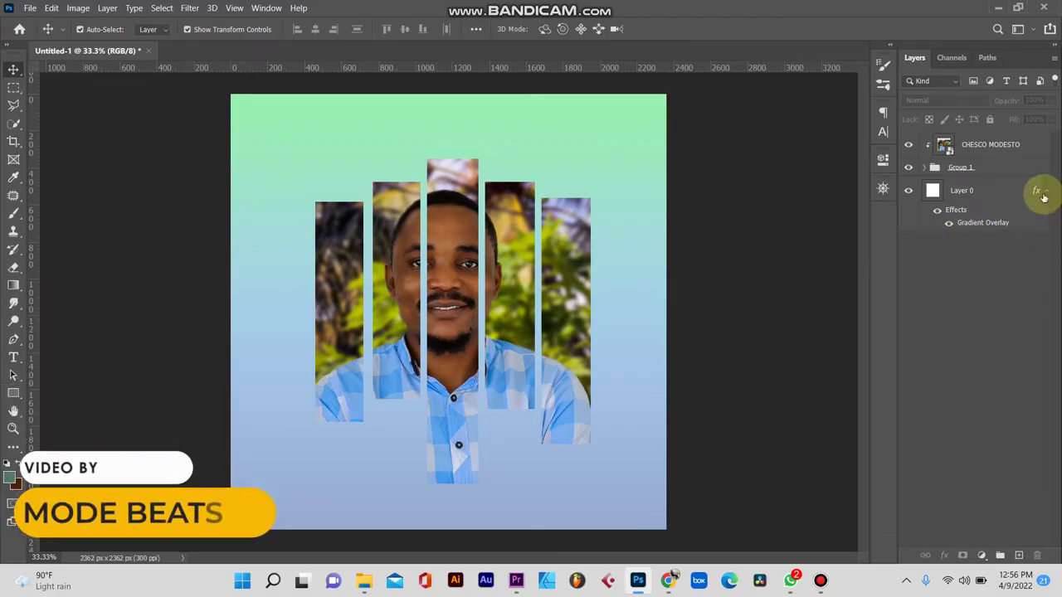
Hide the gradient overlay rows and release the portrait layer's clipping mask from the bars
{"action": "left_click", "coordinate": [1042, 194]}
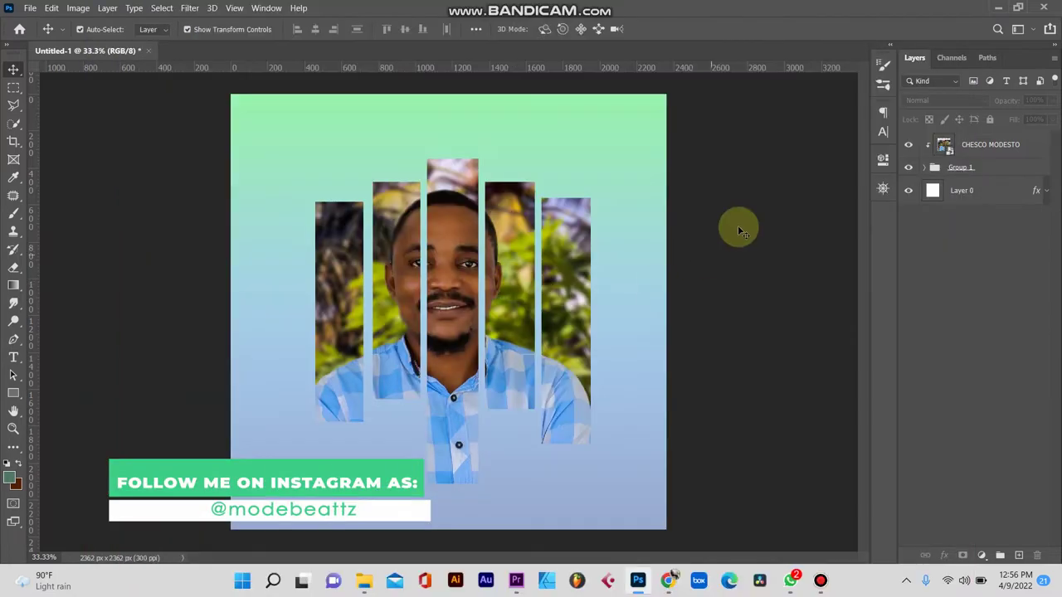
{"action": "left_click", "coordinate": [992, 151]}
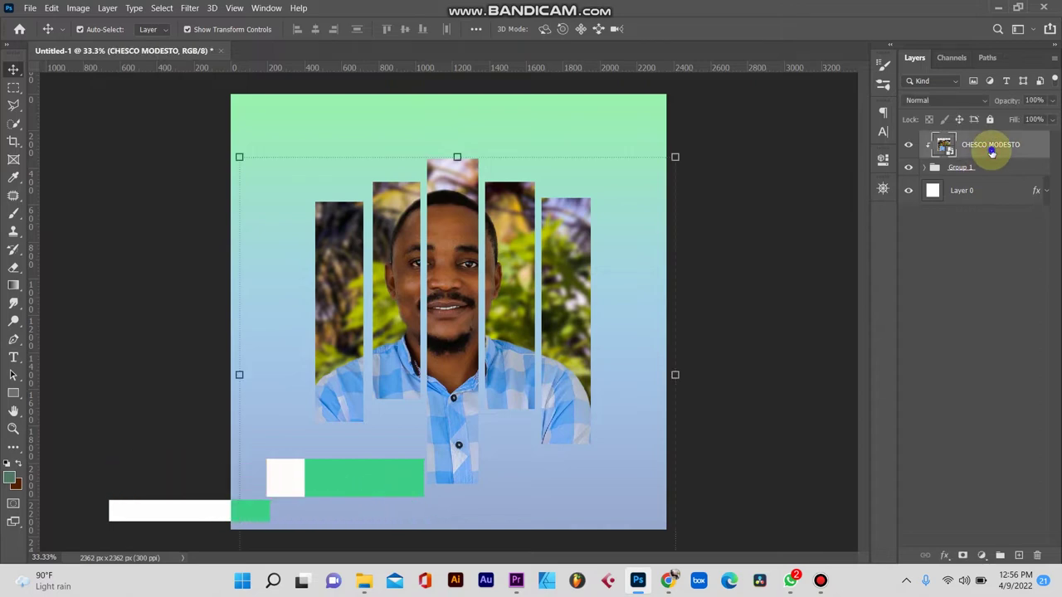
{"action": "right_click", "coordinate": [989, 150]}
{"action": "left_click", "coordinate": [835, 300]}
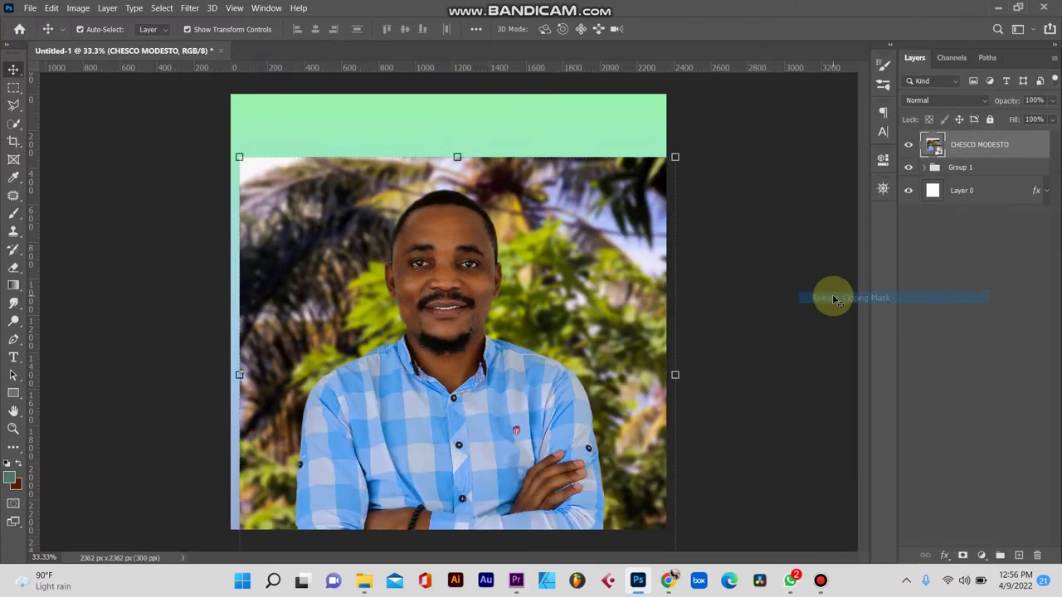
{"action": "left_click", "coordinate": [749, 232]}
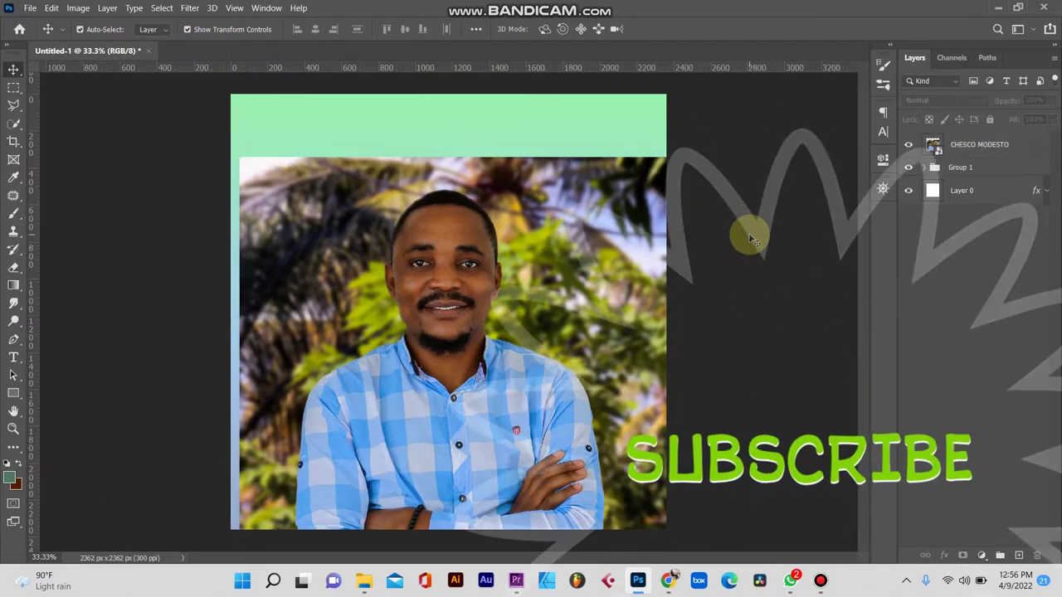
{"action": "left_click", "coordinate": [30, 8]}
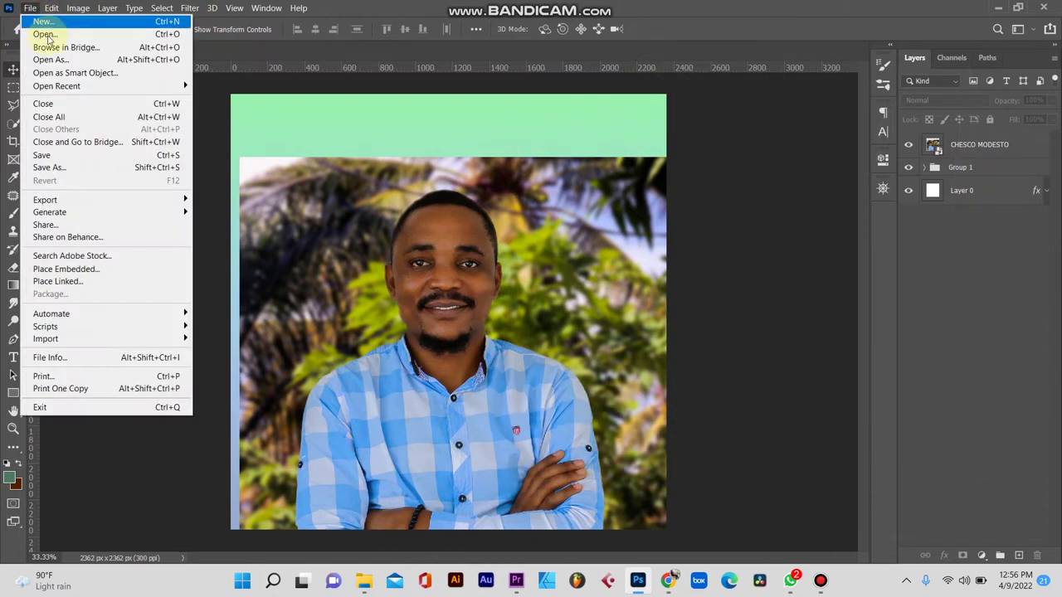
Create a 200 × 200 mm, 300 ppi document and unlock its background into Layer 0
{"action": "left_click", "coordinate": [44, 23]}
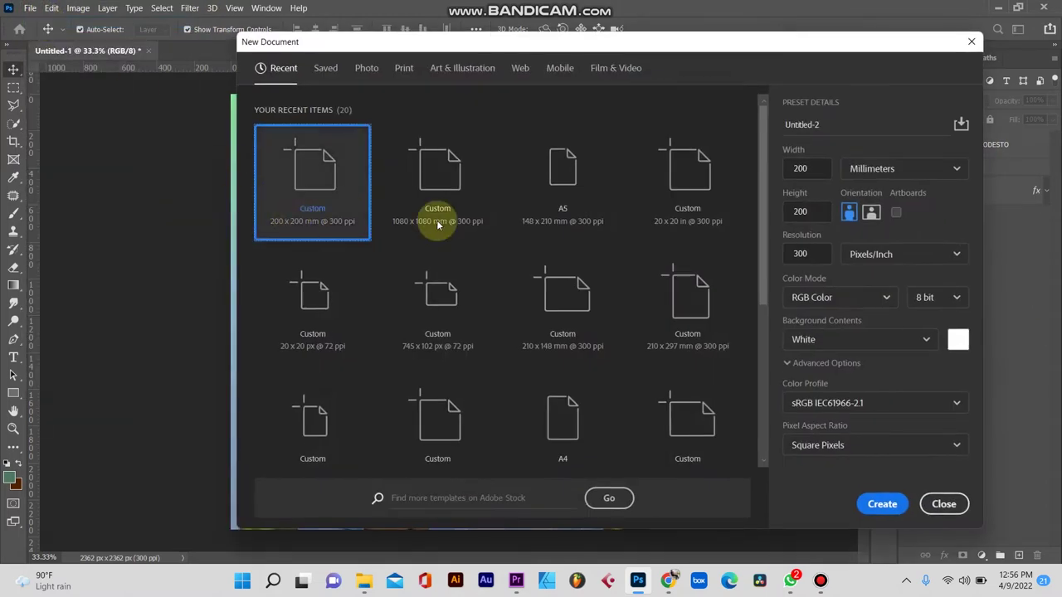
{"action": "left_click", "coordinate": [867, 172]}
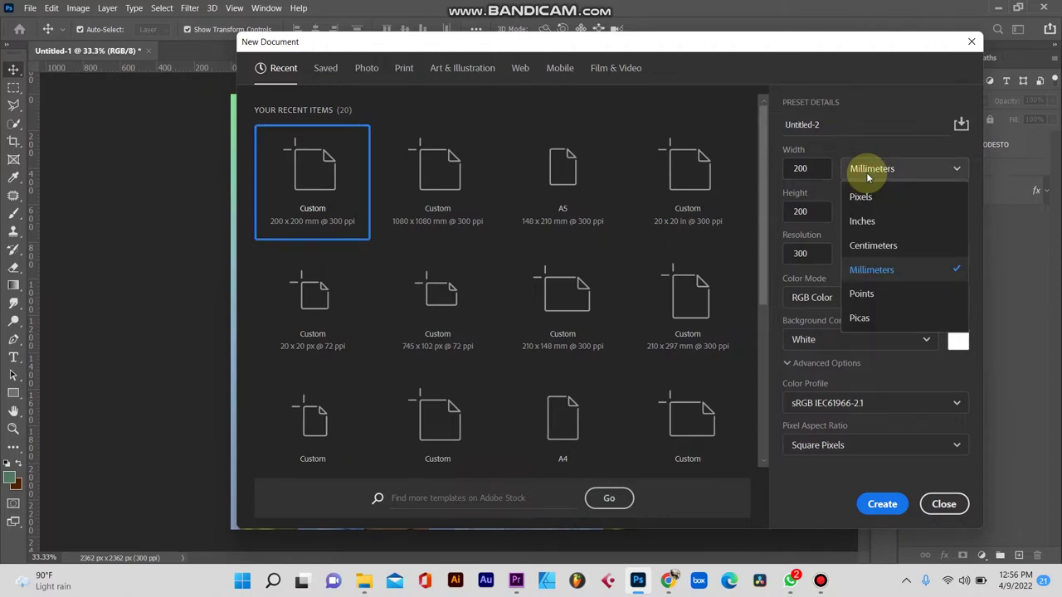
{"action": "left_click", "coordinate": [809, 170]}
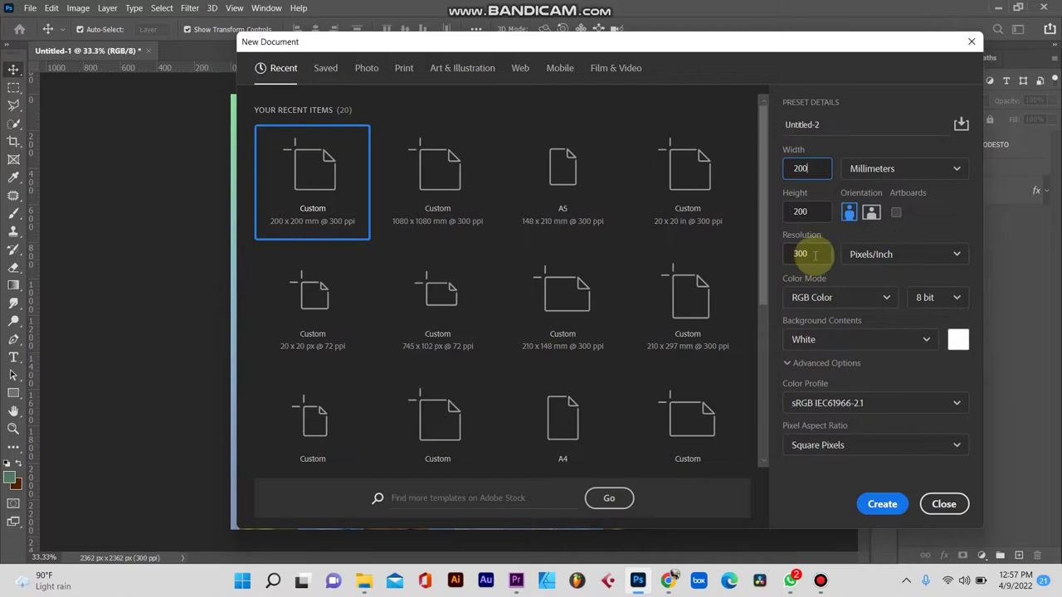
{"action": "left_click", "coordinate": [882, 503]}
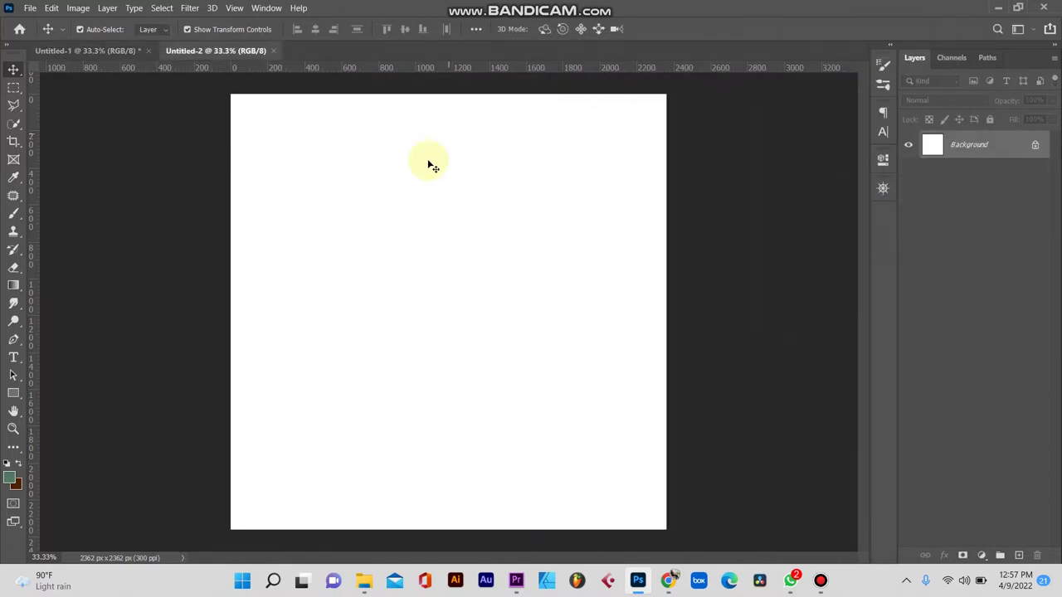
{"action": "left_click", "coordinate": [1037, 147]}
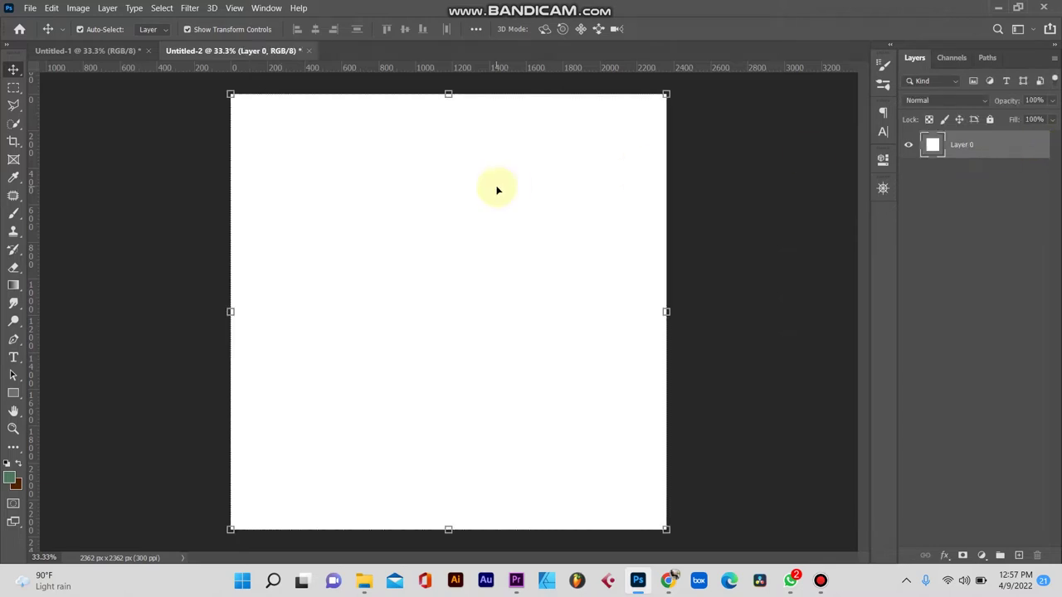
Deselect Layer 0 and switch to the plain Rectangle Tool
{"action": "left_click", "coordinate": [154, 358]}
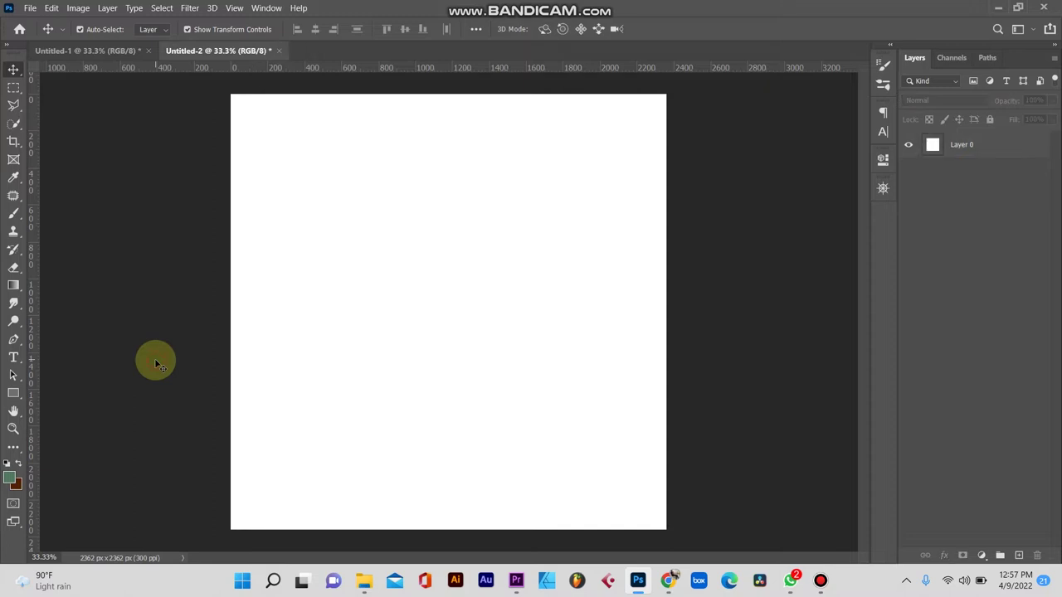
{"action": "left_click", "coordinate": [14, 395]}
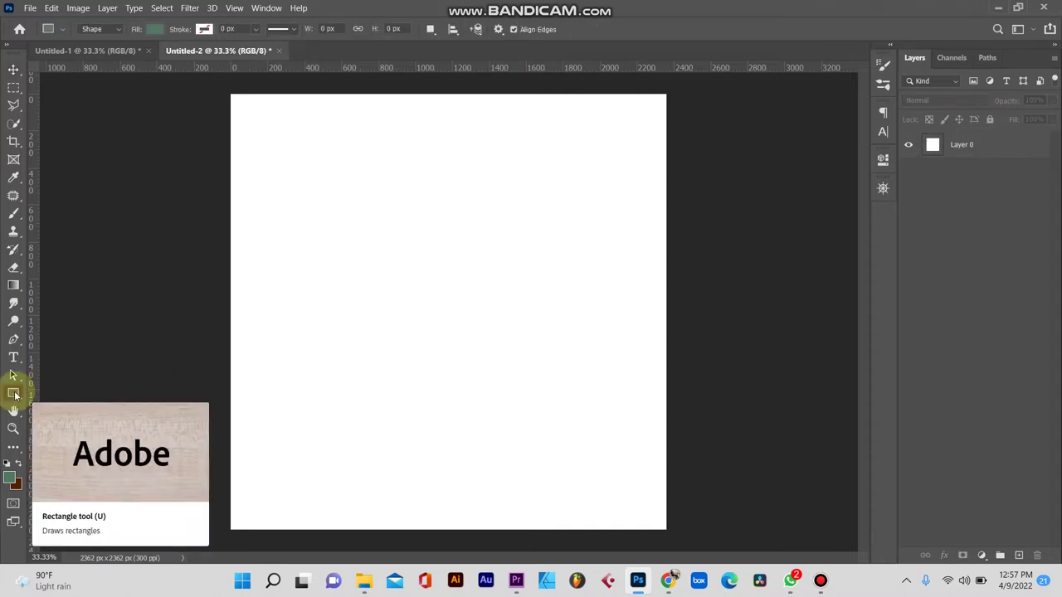
{"action": "right_click", "coordinate": [14, 396]}
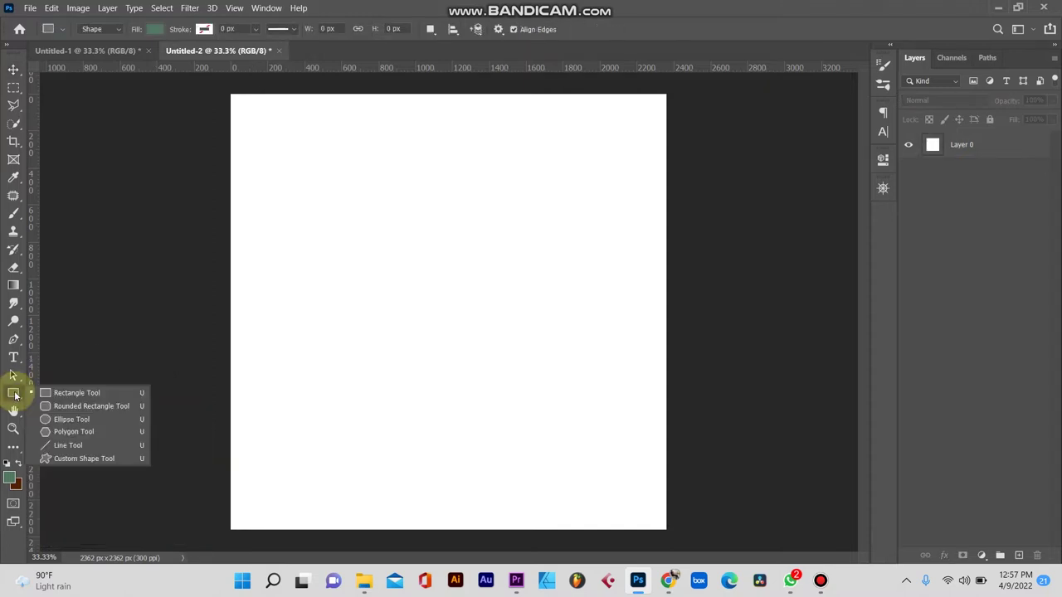
{"action": "left_click", "coordinate": [82, 396]}
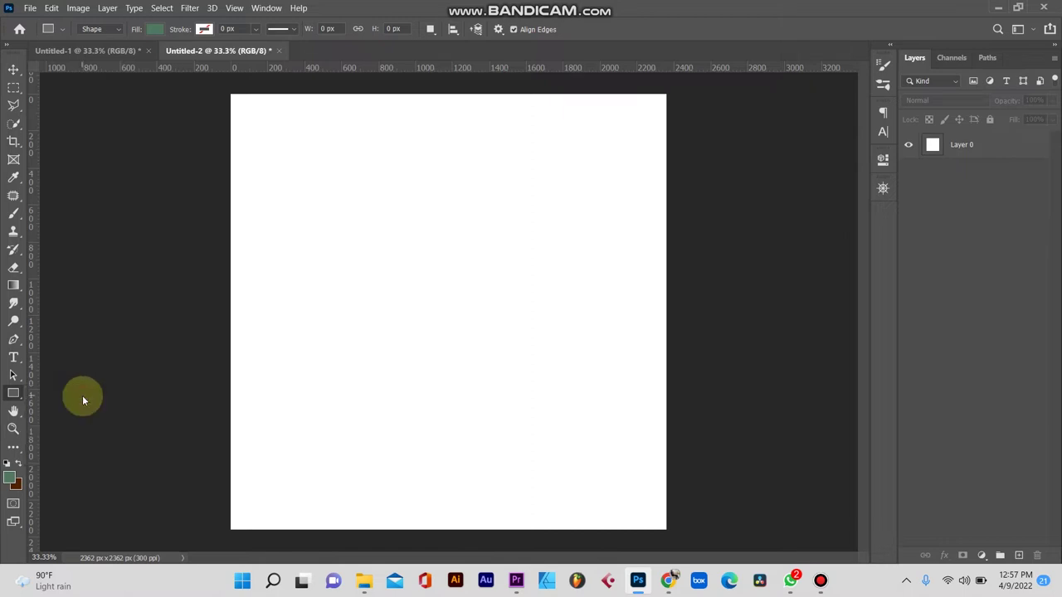
{"action": "right_click", "coordinate": [14, 394]}
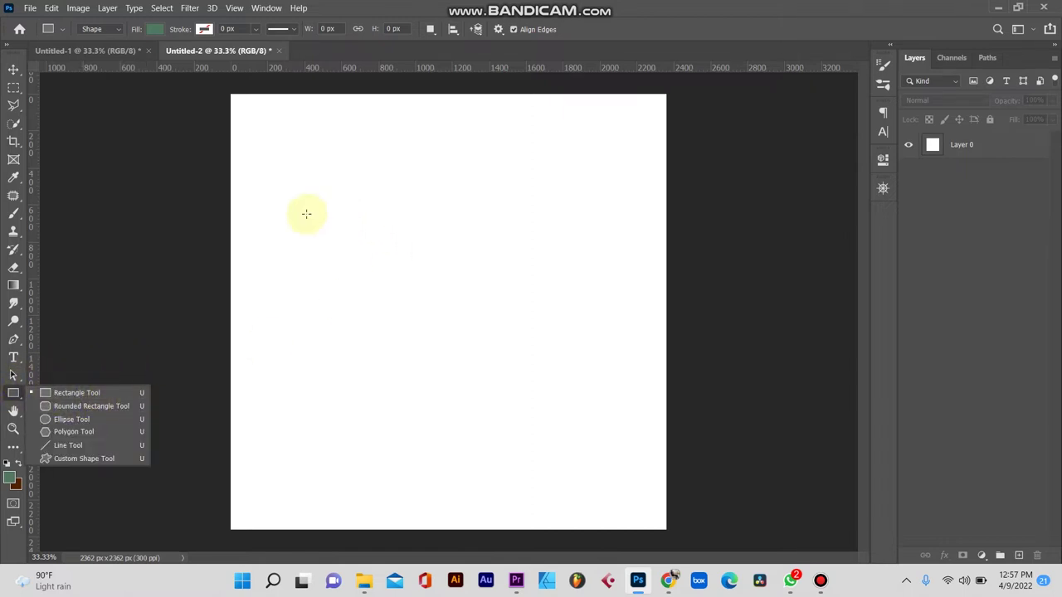
Draw five tall green bars of varying heights side by side across the canvas
{"action": "left_click", "coordinate": [412, 207]}
{"action": "left_click_drag", "start_coordinate": [407, 202], "coordinate": [457, 427]}
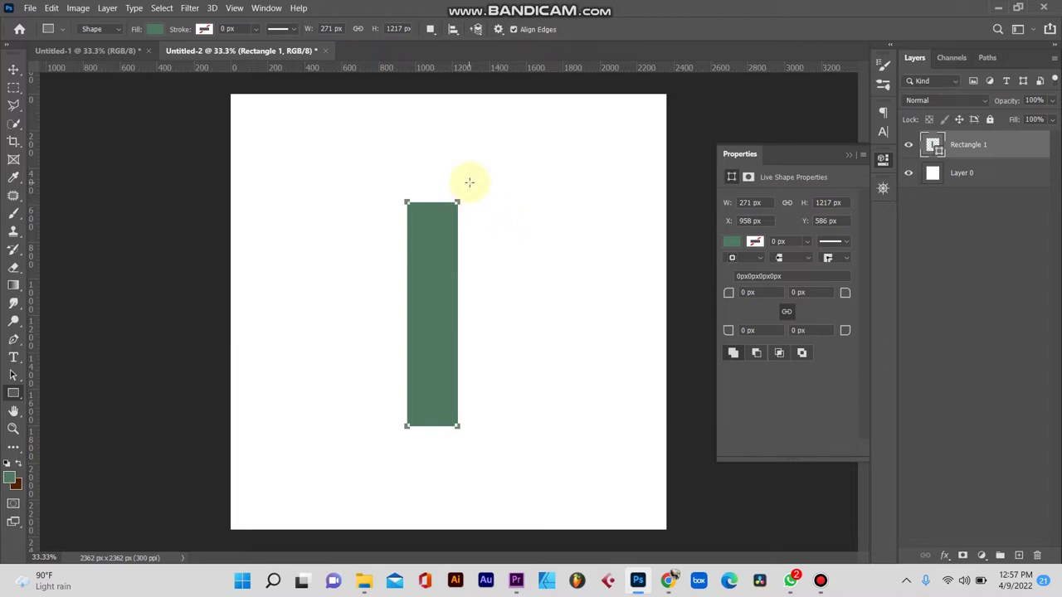
{"action": "mouse_move", "coordinate": [470, 211]}
{"action": "left_mouse_down"}
{"action": "mouse_move", "coordinate": [518, 396]}
{"action": "mouse_move", "coordinate": [511, 391]}
{"action": "left_mouse_up"}
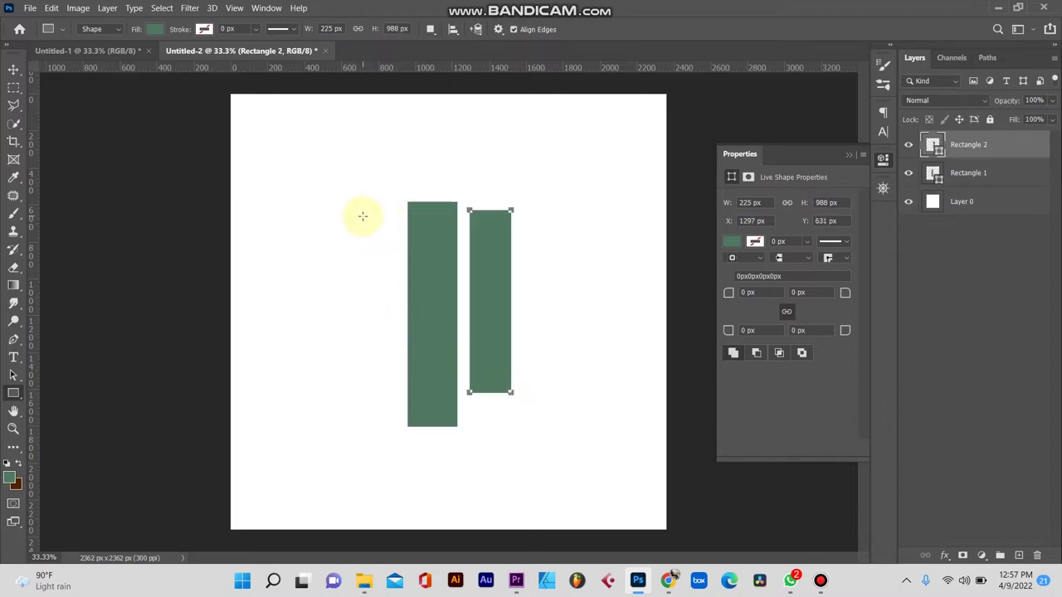
{"action": "left_click_drag", "start_coordinate": [353, 217], "coordinate": [398, 404]}
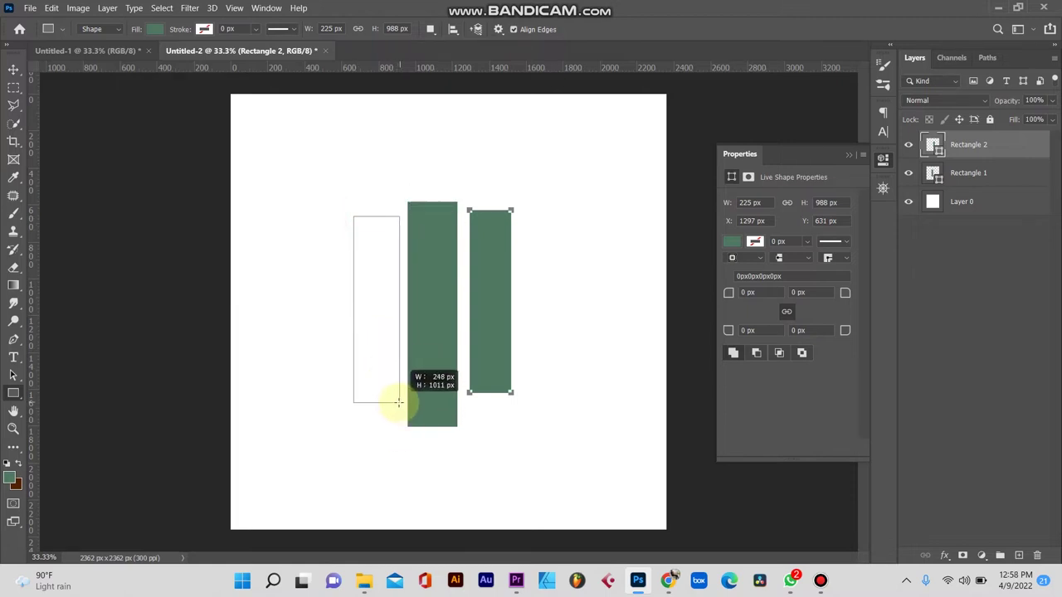
{"action": "left_click_drag", "start_coordinate": [398, 404], "coordinate": [397, 402]}
{"action": "left_click_drag", "start_coordinate": [300, 202], "coordinate": [342, 379]}
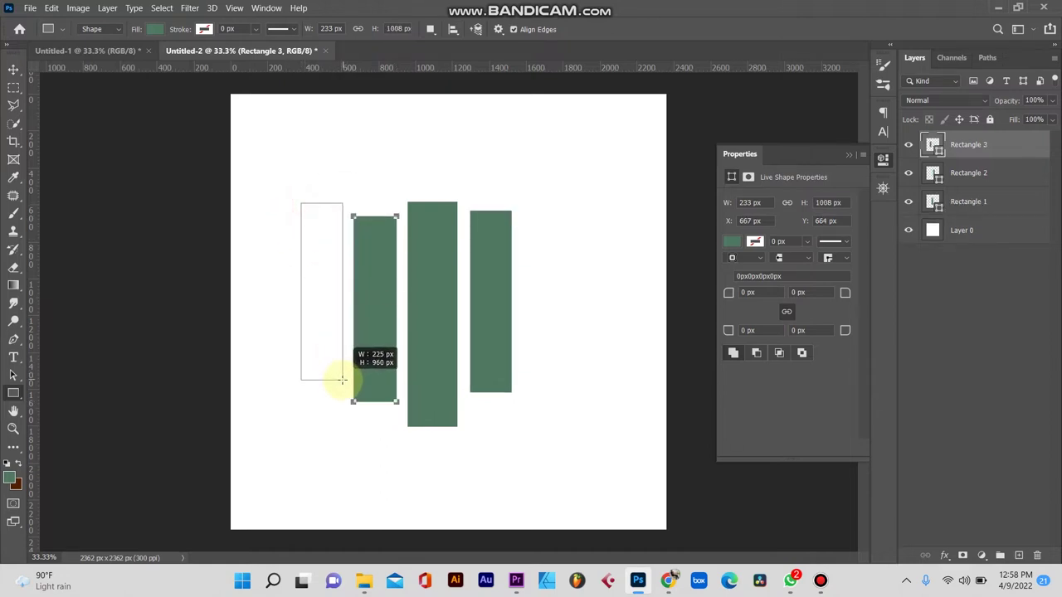
{"action": "left_click_drag", "start_coordinate": [342, 379], "coordinate": [342, 380]}
{"action": "mouse_move", "coordinate": [531, 192]}
{"action": "left_mouse_down"}
{"action": "mouse_move", "coordinate": [555, 358]}
{"action": "mouse_move", "coordinate": [568, 370]}
{"action": "left_mouse_up"}
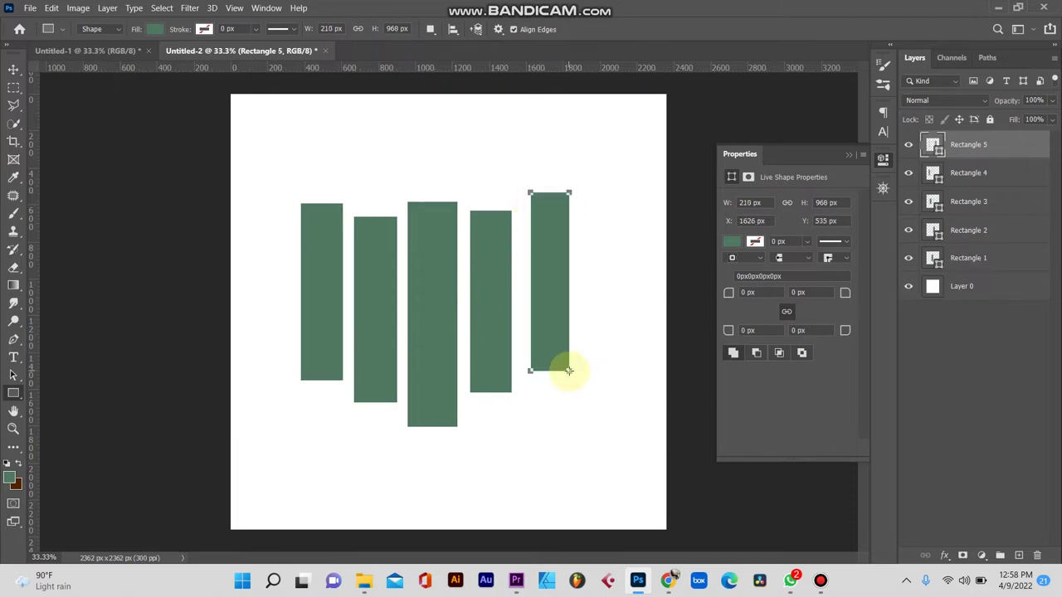
{"action": "left_click", "coordinate": [14, 69]}
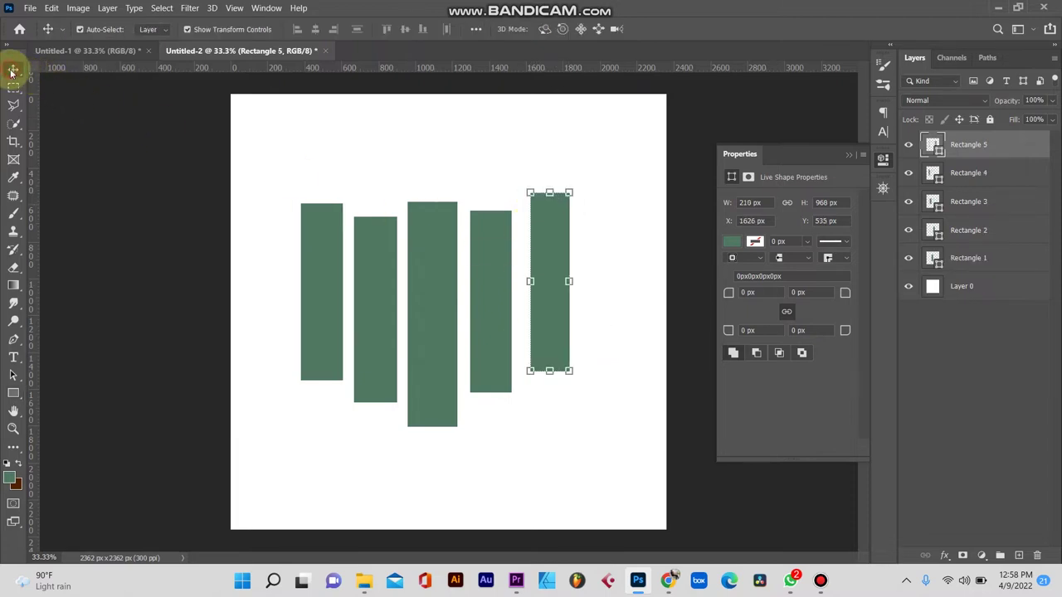
Widen the rightmost, second-from-right, second-from-left and leftmost bars slightly
{"action": "left_click_drag", "start_coordinate": [568, 282], "coordinate": [576, 283]}
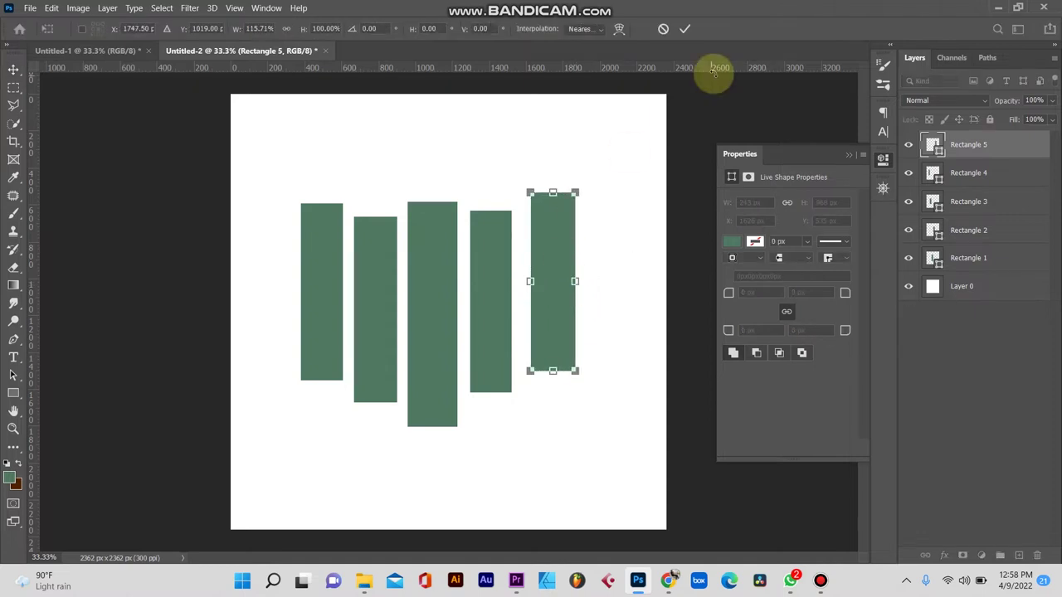
{"action": "left_click", "coordinate": [686, 30]}
{"action": "left_click", "coordinate": [490, 279]}
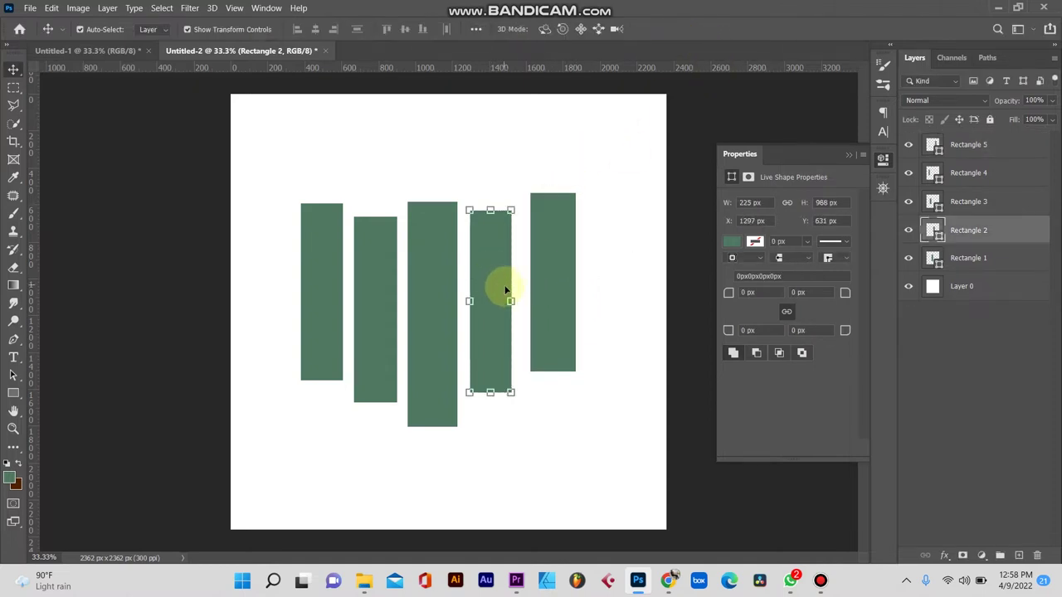
{"action": "left_click_drag", "start_coordinate": [510, 301], "coordinate": [516, 301]}
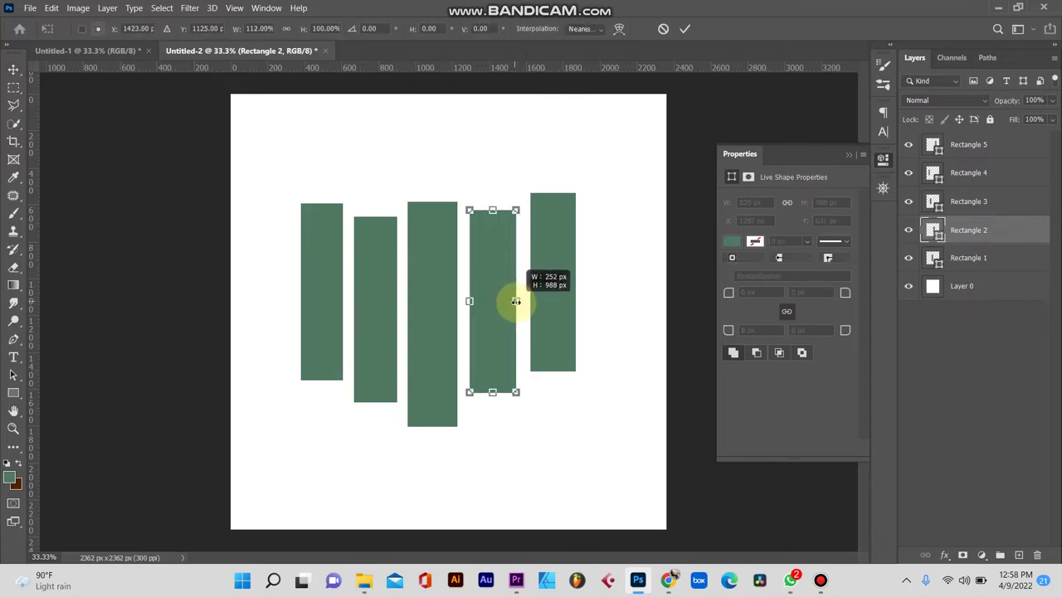
{"action": "left_click", "coordinate": [686, 29]}
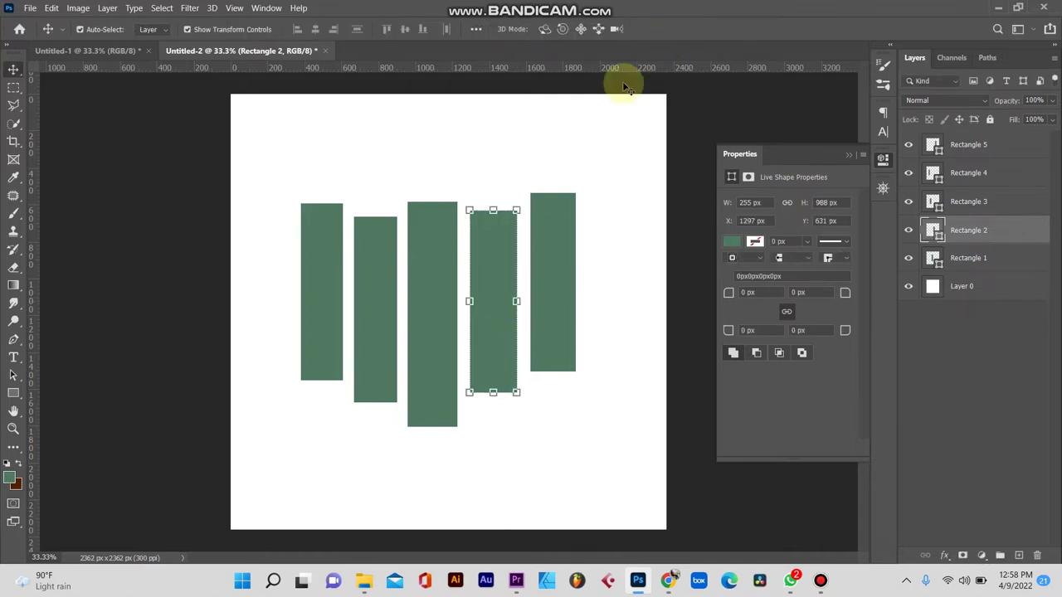
{"action": "left_click", "coordinate": [374, 291]}
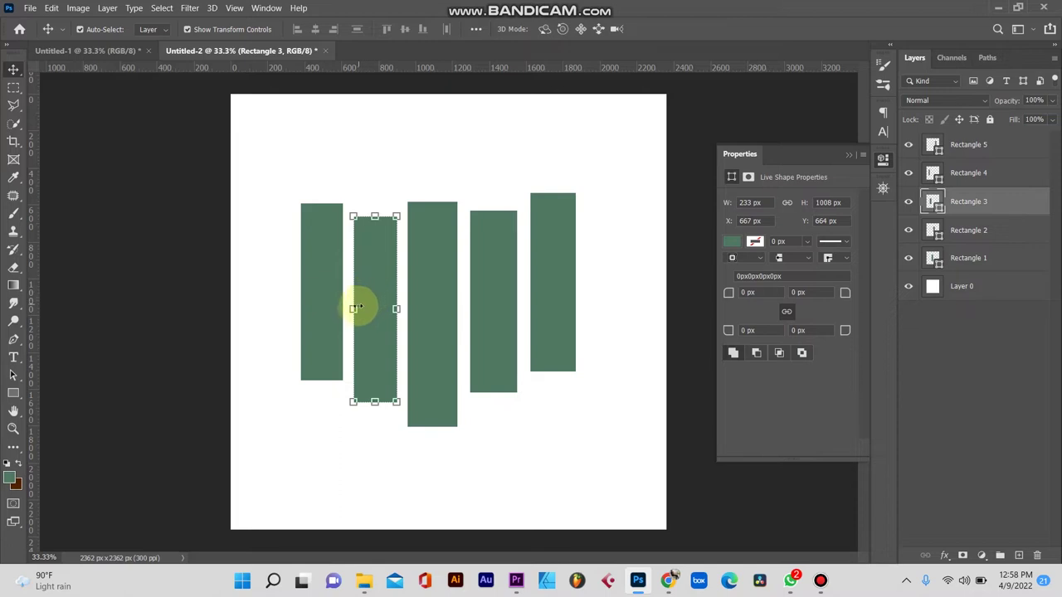
{"action": "left_click_drag", "start_coordinate": [354, 308], "coordinate": [349, 309]}
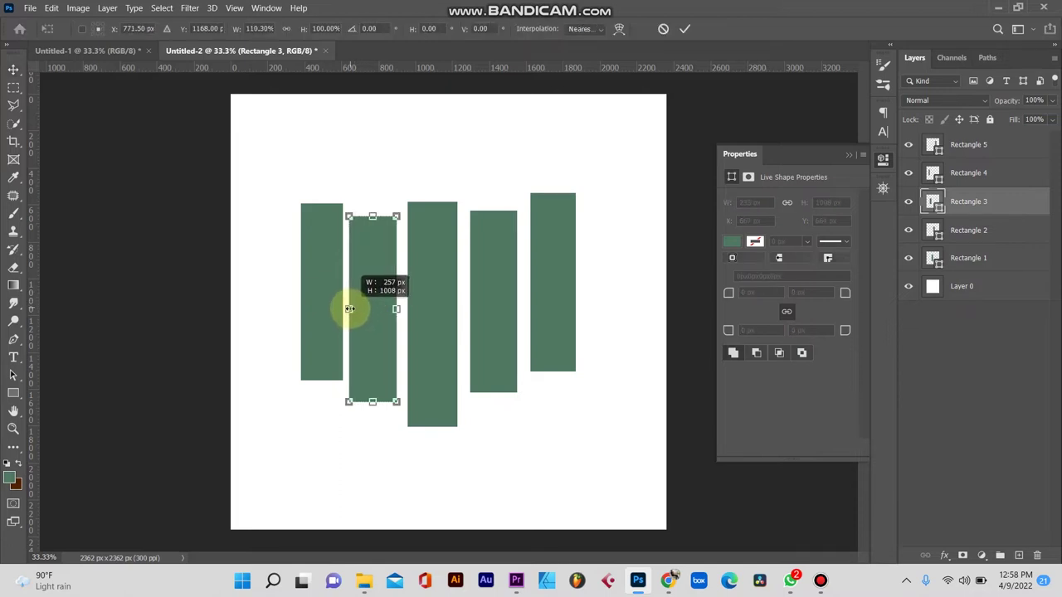
{"action": "left_click", "coordinate": [684, 29]}
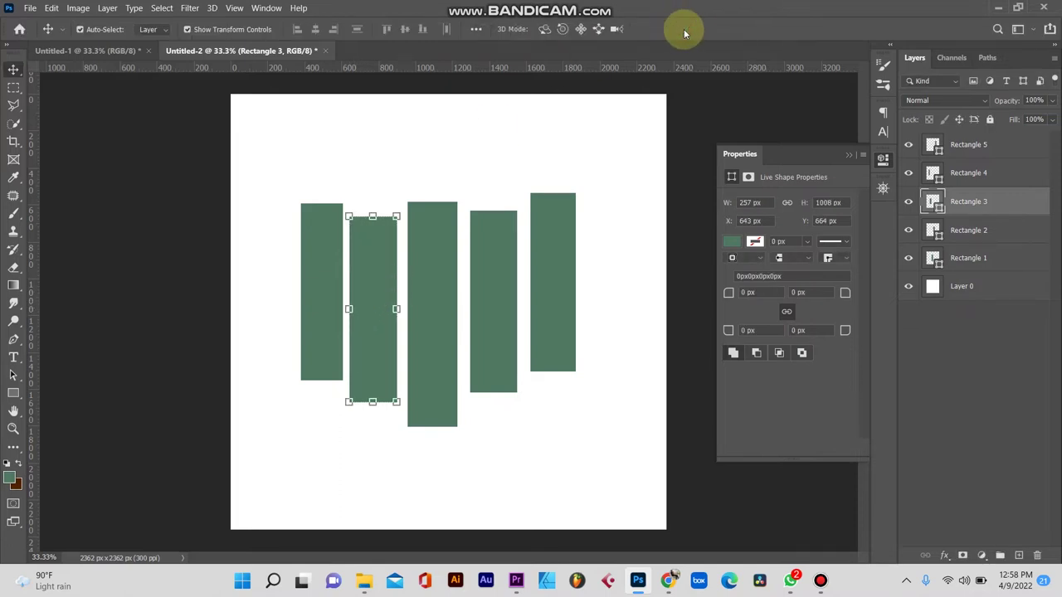
{"action": "left_click", "coordinate": [309, 314]}
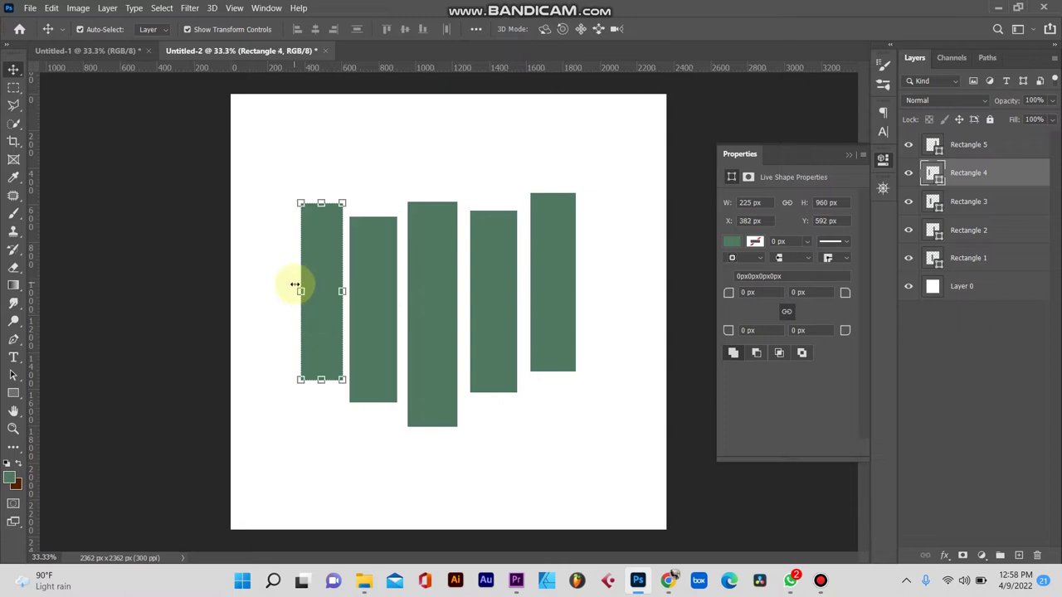
{"action": "left_click_drag", "start_coordinate": [296, 284], "coordinate": [291, 284]}
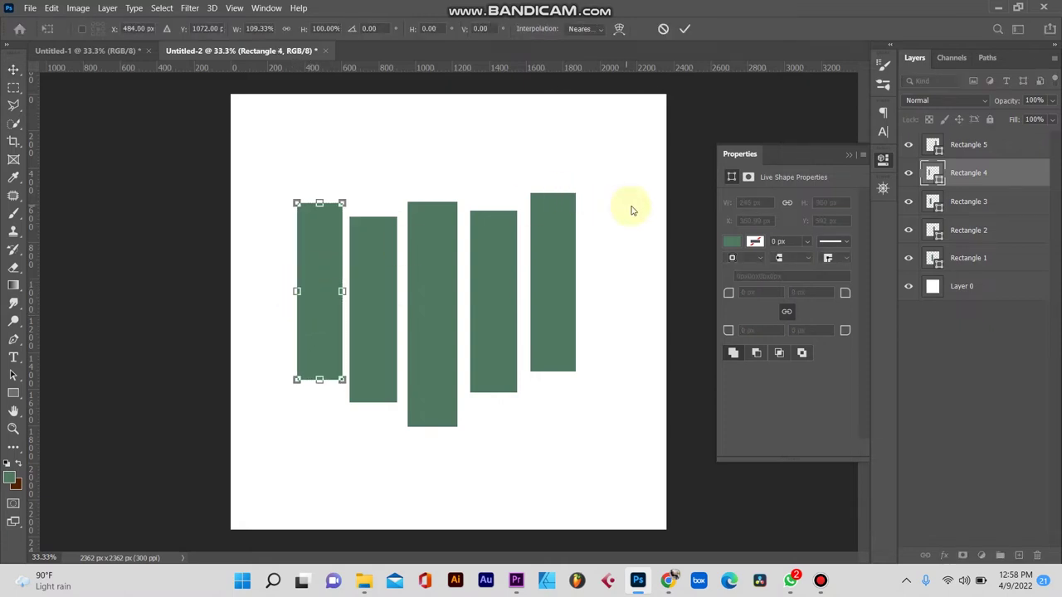
{"action": "left_click", "coordinate": [685, 29]}
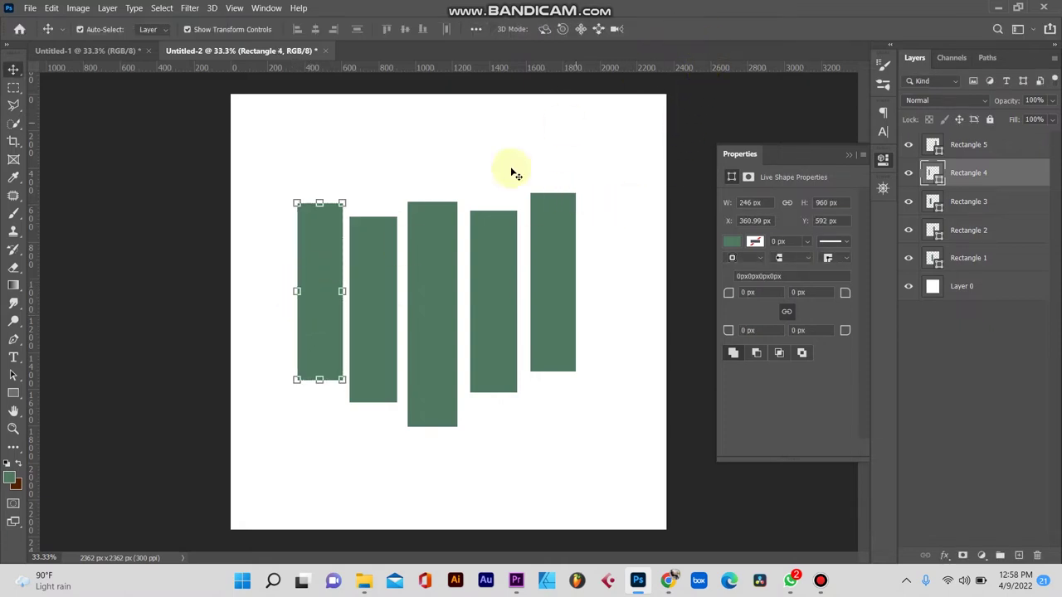
Stretch the middle and fourth bars taller, nudging the fourth toward the middle
{"action": "left_click", "coordinate": [436, 297]}
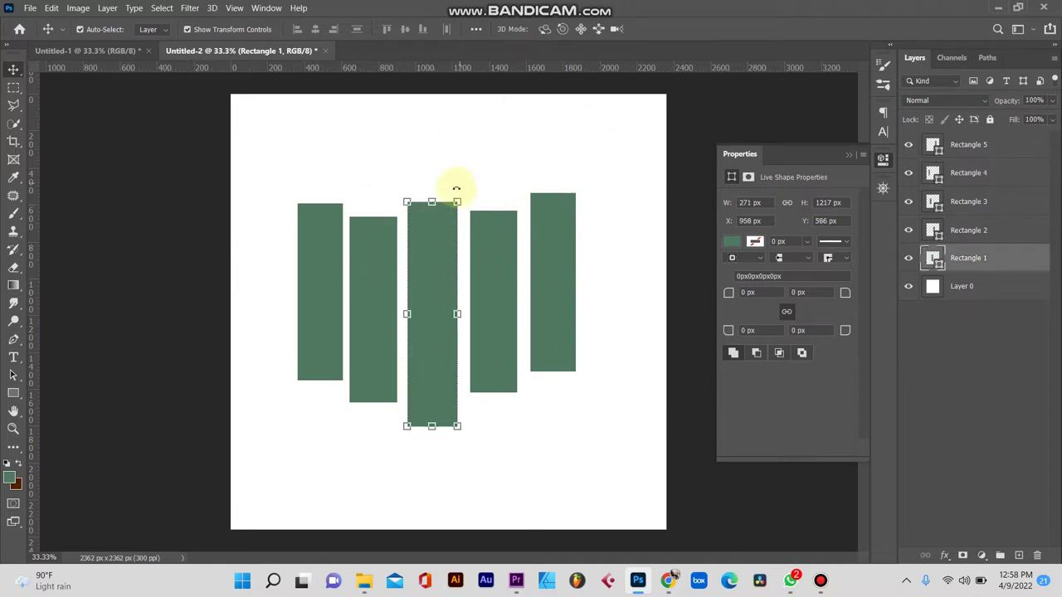
{"action": "left_click_drag", "start_coordinate": [431, 201], "coordinate": [432, 151]}
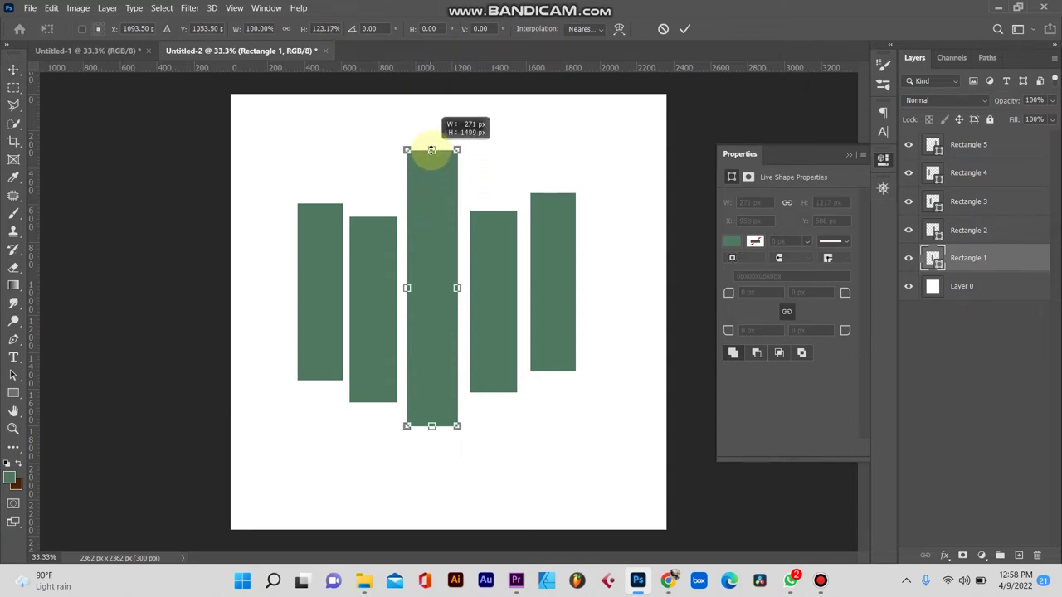
{"action": "left_click_drag", "start_coordinate": [431, 150], "coordinate": [431, 150]}
{"action": "left_click", "coordinate": [683, 31]}
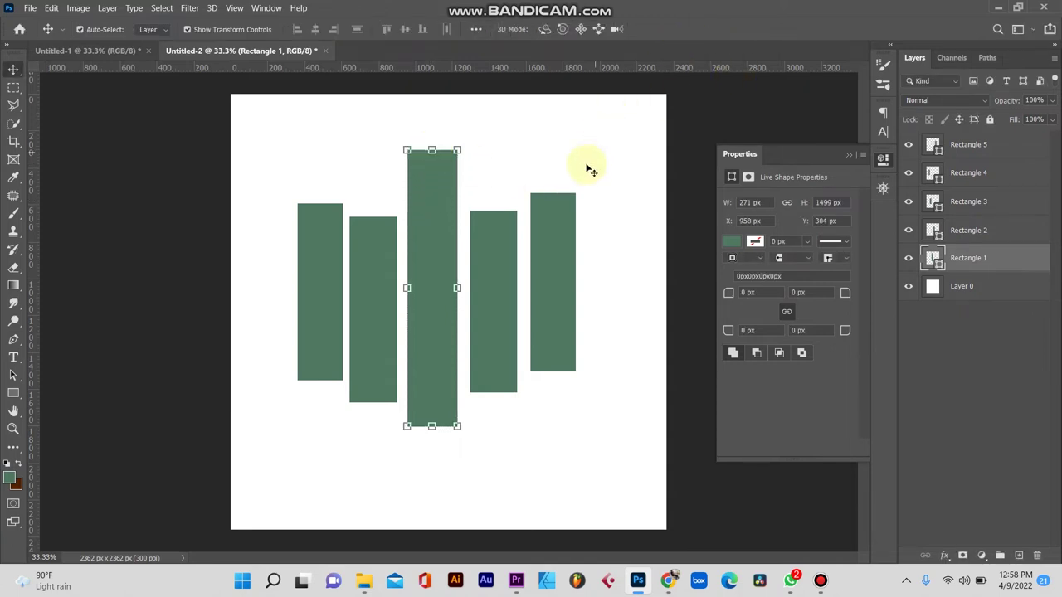
{"action": "left_click", "coordinate": [498, 264]}
{"action": "left_click_drag", "start_coordinate": [492, 209], "coordinate": [491, 173]}
{"action": "key", "text": "shift+Left"}
{"action": "key", "text": "shift+Left"}
{"action": "key", "text": "shift+Left"}
{"action": "key", "text": "shift+Left"}
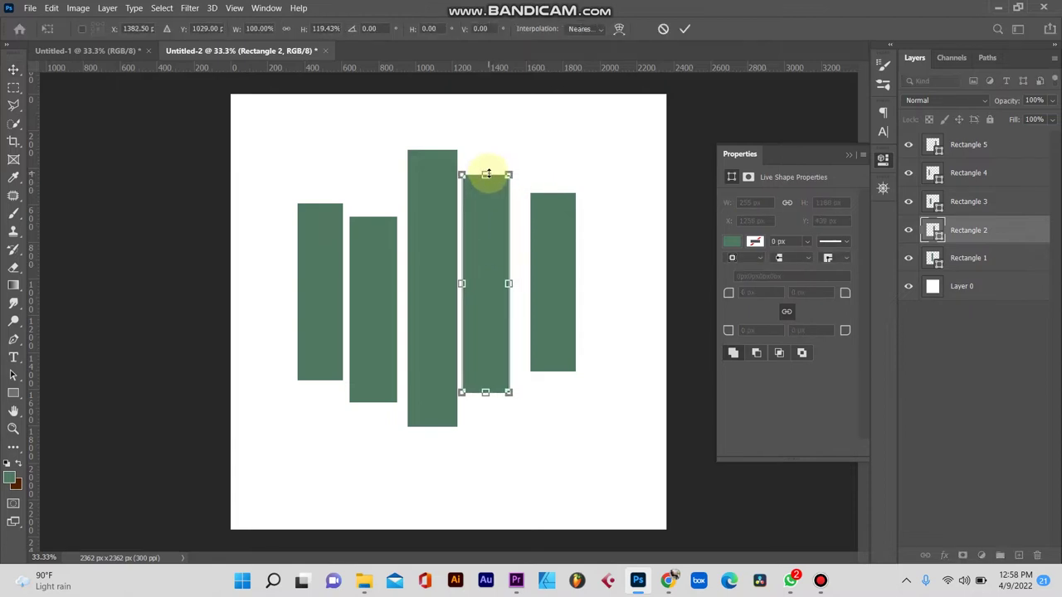
{"action": "left_click", "coordinate": [685, 32]}
Nudge the rightmost bar left and the second bar right, stretching it to about 1188 px
{"action": "left_click", "coordinate": [547, 261]}
{"action": "key", "text": "shift+Left"}
{"action": "key", "text": "shift+Left"}
{"action": "key", "text": "shift+Left"}
{"action": "key", "text": "shift+Left"}
{"action": "key", "text": "shift+Left"}
{"action": "key", "text": "shift+Left"}
{"action": "key", "text": "shift+Left"}
{"action": "key", "text": "shift+Left"}
{"action": "left_click", "coordinate": [380, 275]}
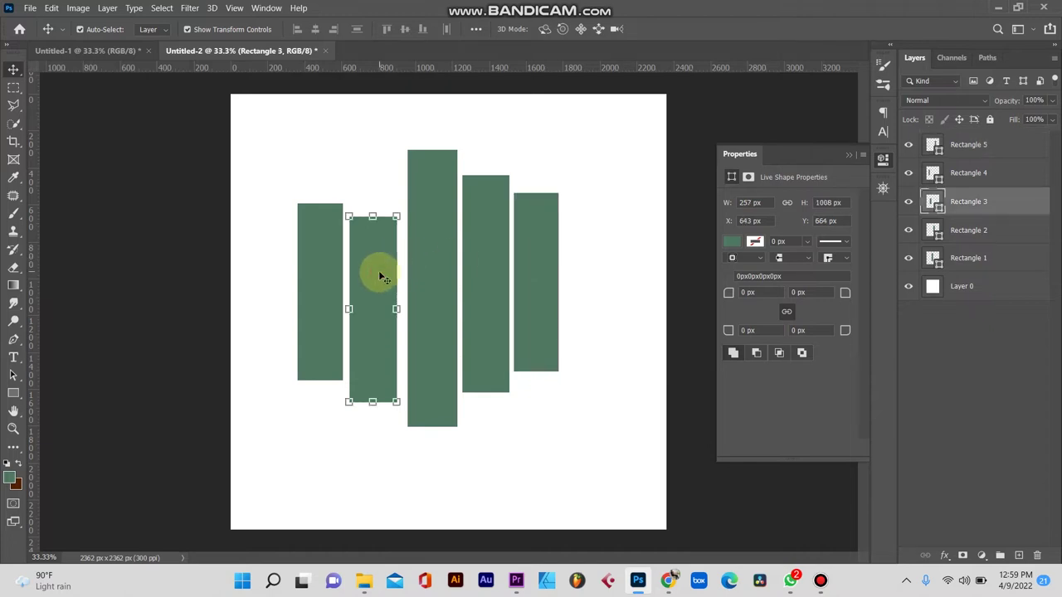
{"action": "key", "text": "shift+Right"}
{"action": "key", "text": "shift+Right"}
{"action": "key", "text": "shift+Right"}
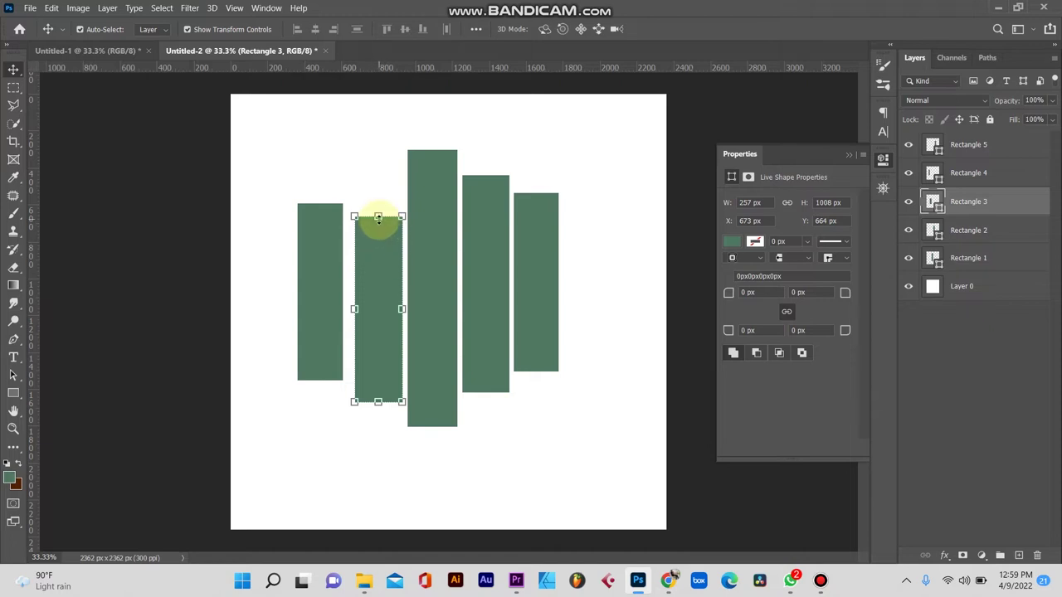
{"action": "left_click_drag", "start_coordinate": [378, 216], "coordinate": [377, 184]}
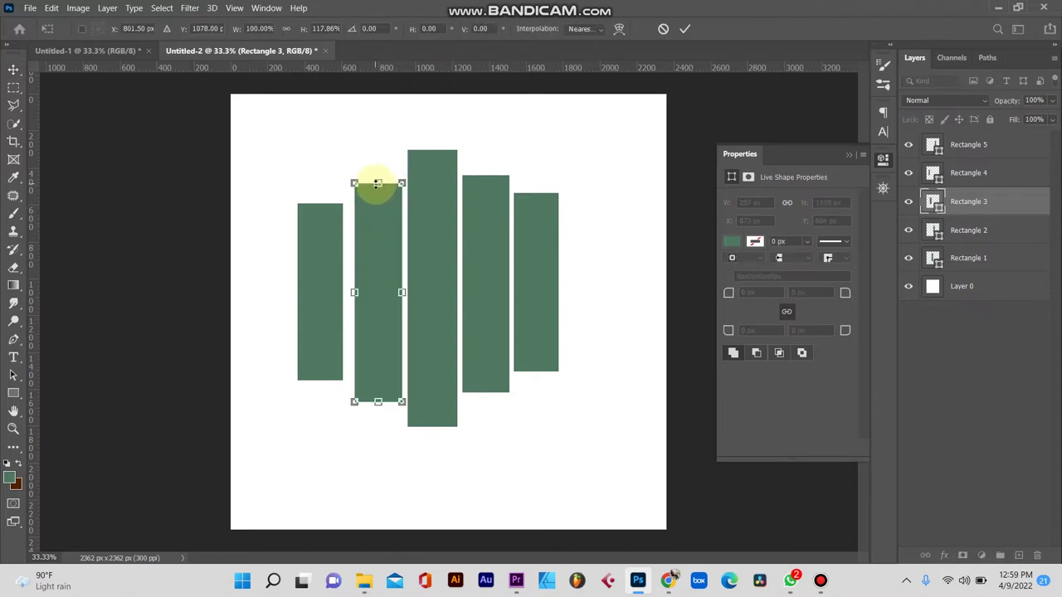
{"action": "left_click", "coordinate": [684, 29]}
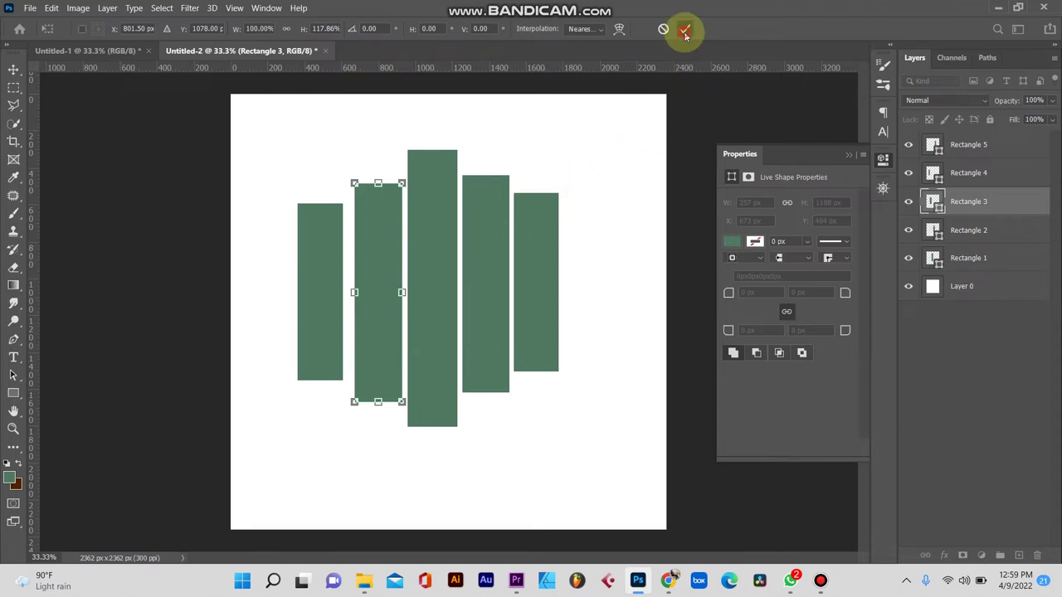
Select the five bar layers and group them with Ctrl+G
{"action": "left_click", "coordinate": [975, 146]}
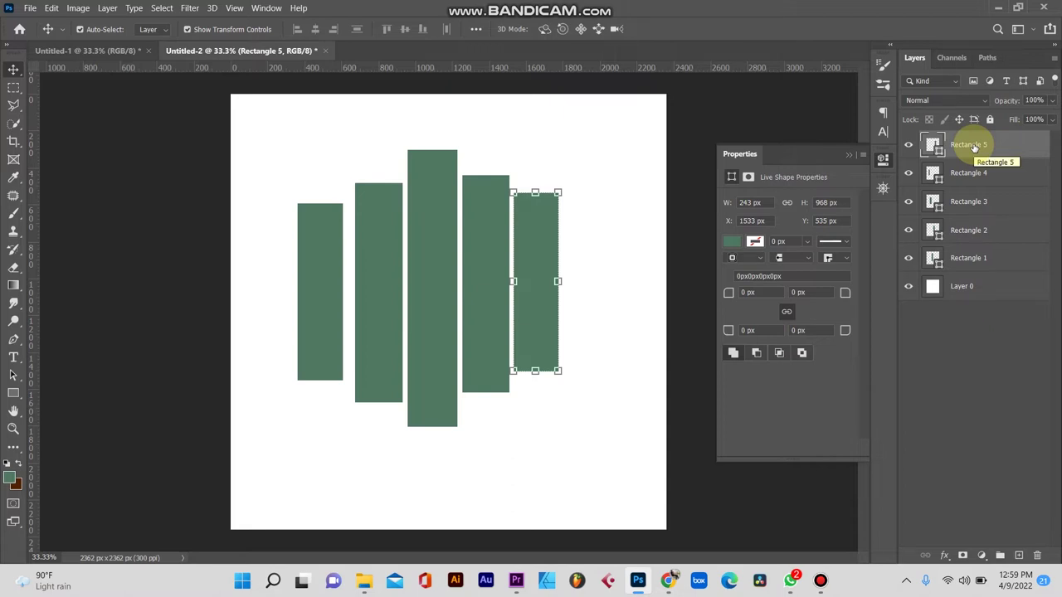
{"action": "left_click", "coordinate": [981, 260], "text": "shift"}
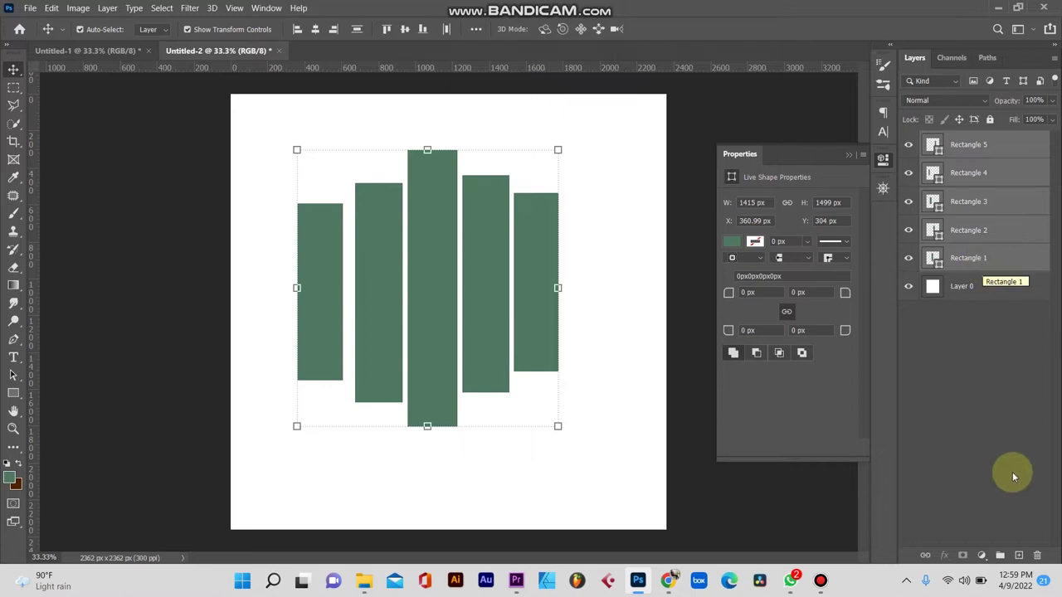
{"action": "left_click", "coordinate": [1000, 556]}
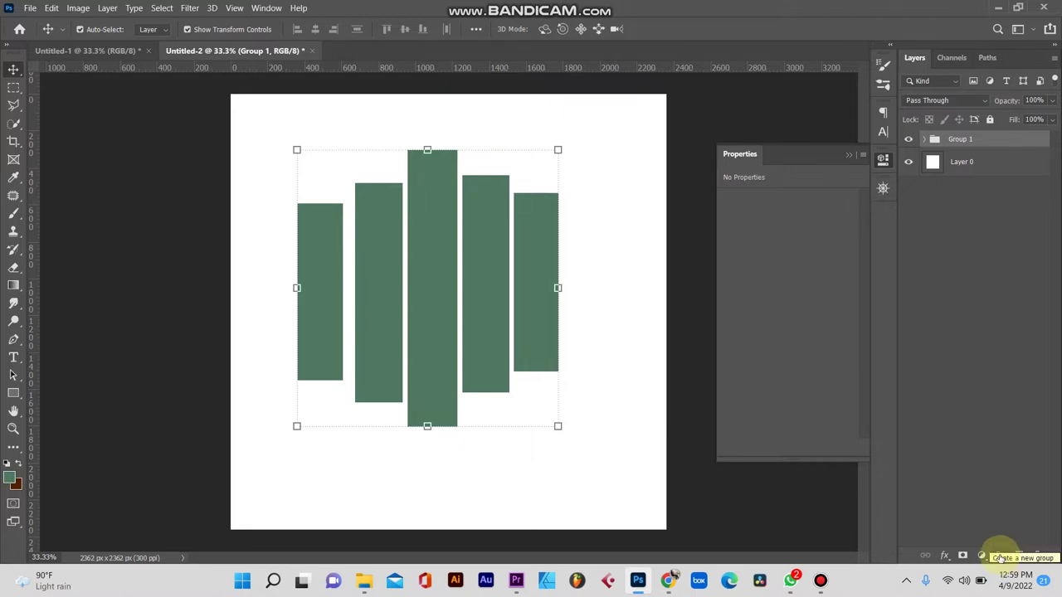
{"action": "key", "text": "ctrl+shift+g"}
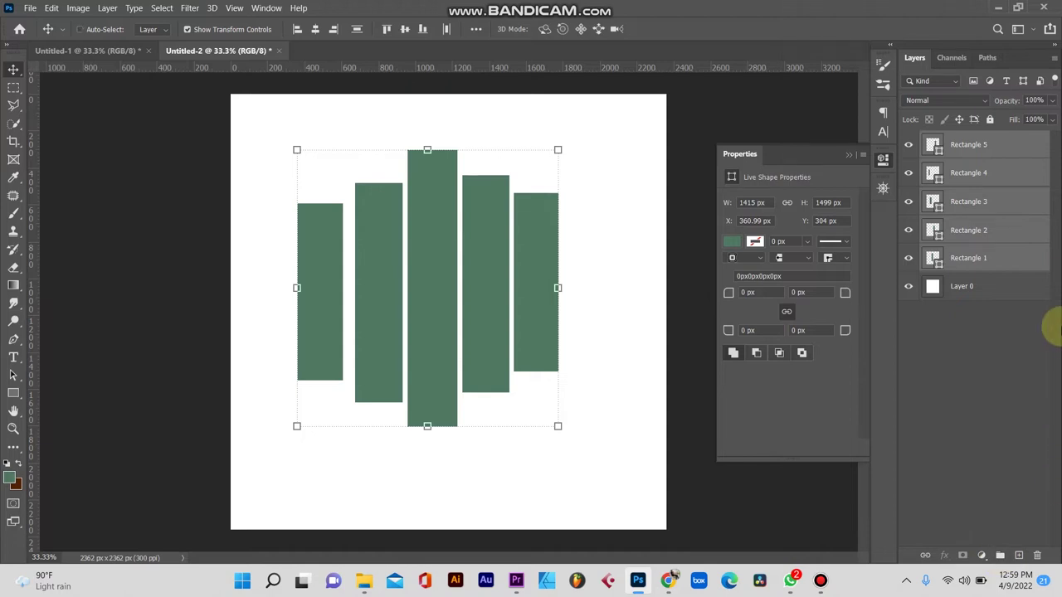
{"action": "key", "text": "ctrl"}
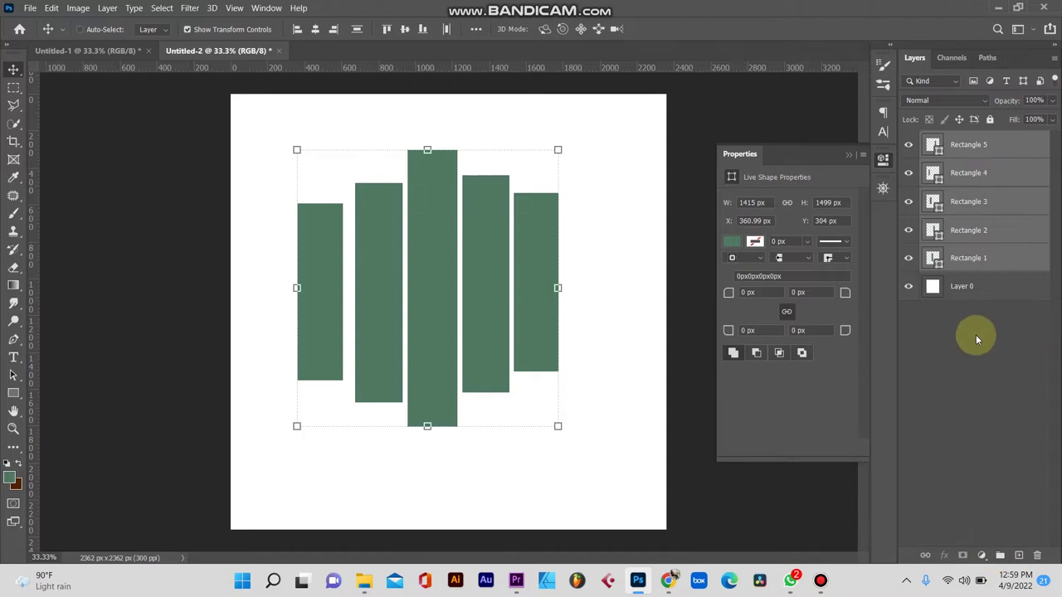
{"action": "key", "text": "ctrl+g"}
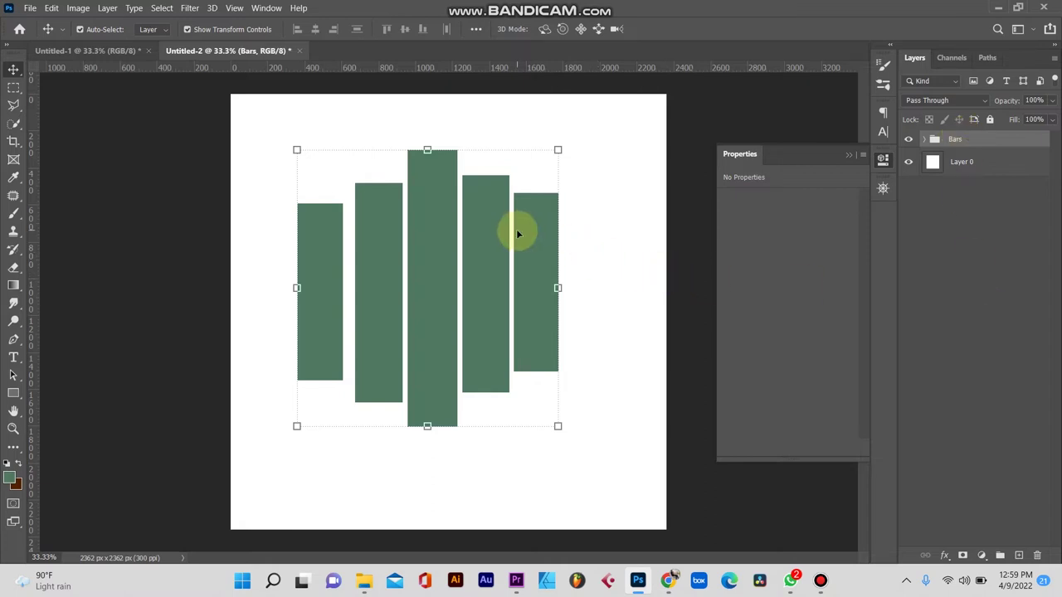
Move the Bars group toward centre and nudge the leftmost bar to X 448 px
{"action": "left_click_drag", "start_coordinate": [518, 236], "coordinate": [526, 251]}
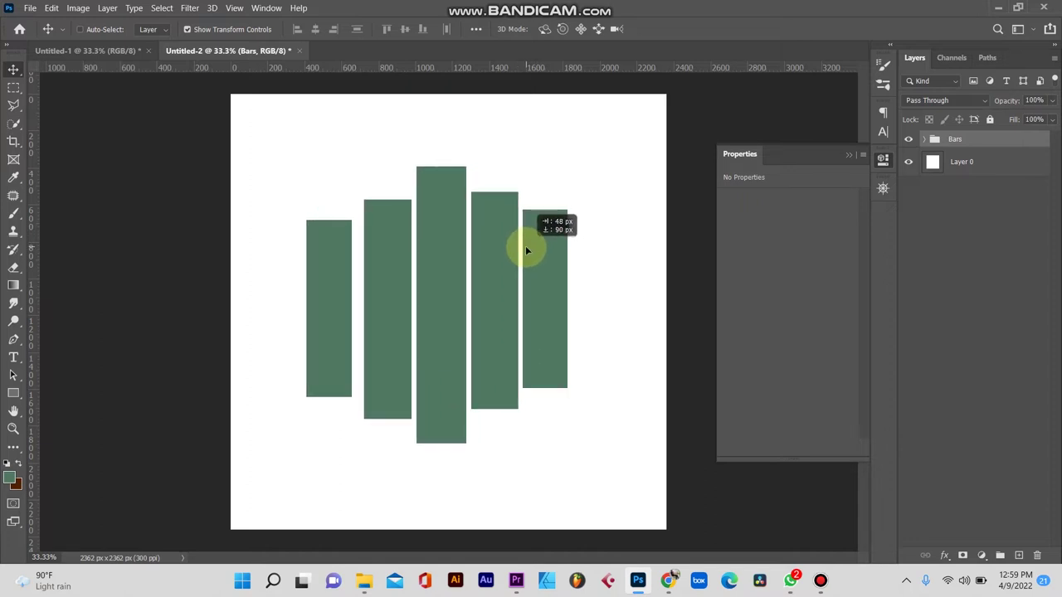
{"action": "left_click_drag", "start_coordinate": [526, 250], "coordinate": [526, 247]}
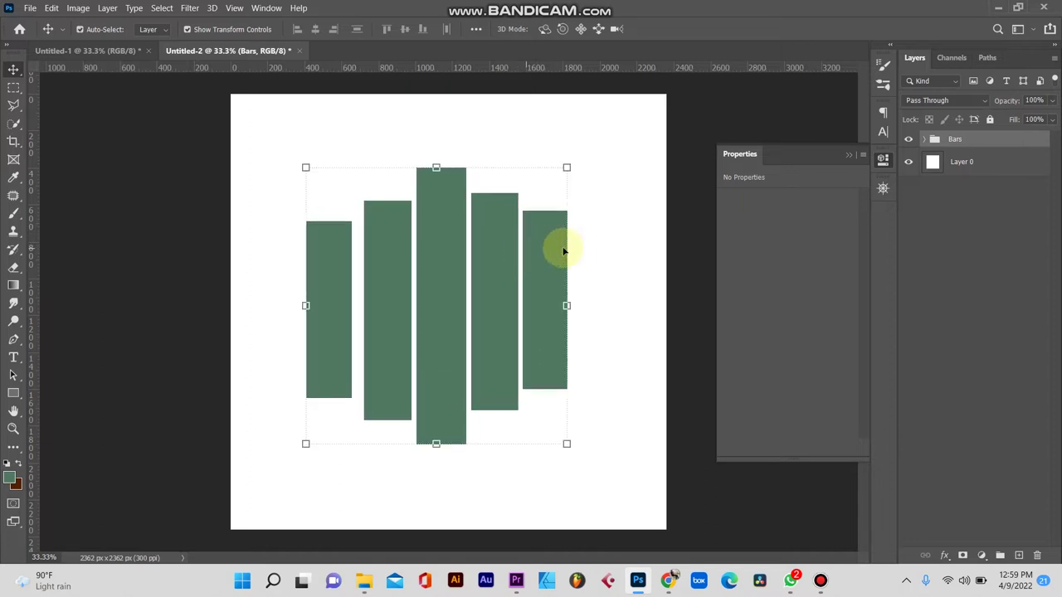
{"action": "left_click", "coordinate": [345, 271]}
{"action": "key", "text": "Right"}
{"action": "key", "text": "Right"}
{"action": "key", "text": "Right"}
{"action": "key", "text": "Right"}
{"action": "key", "text": "Right"}
{"action": "key", "text": "Right"}
{"action": "key", "text": "Right"}
{"action": "key", "text": "Right"}
{"action": "key", "text": "Right"}
{"action": "key", "text": "Right"}
{"action": "key", "text": "Right"}
{"action": "key", "text": "Left"}
{"action": "key", "text": "Left"}
{"action": "key", "text": "Left"}
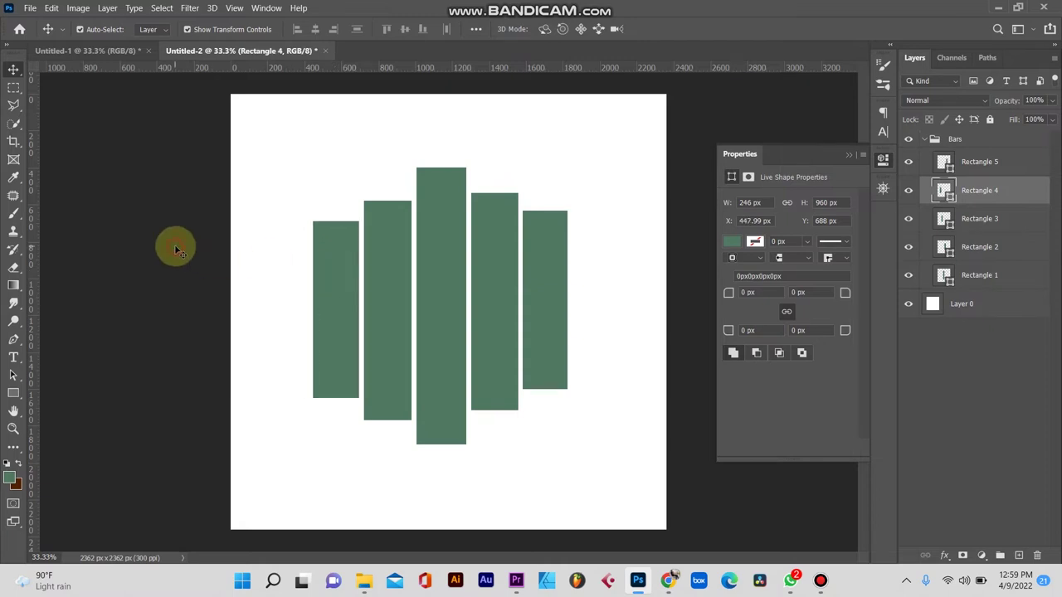
{"action": "left_click", "coordinate": [176, 249]}
{"action": "mouse_move", "coordinate": [363, 580]}
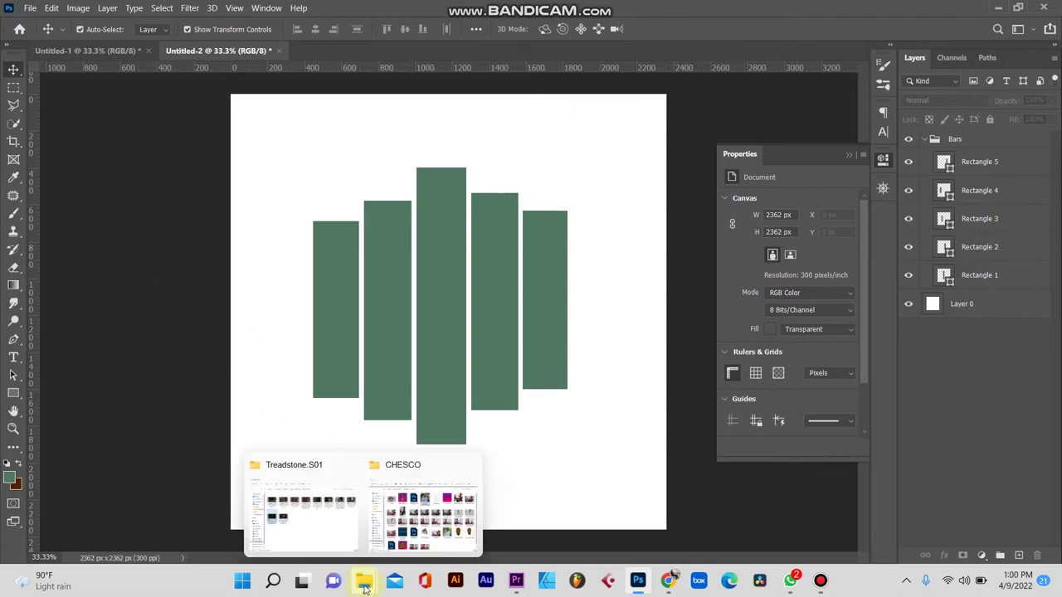
{"action": "left_click", "coordinate": [437, 535]}
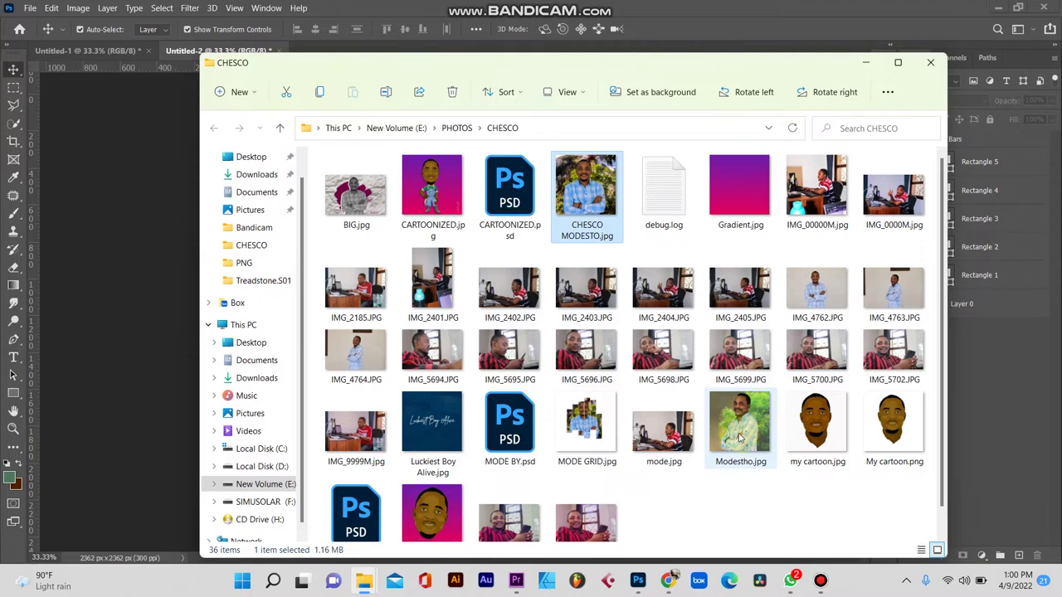
{"action": "mouse_move", "coordinate": [594, 181]}
{"action": "left_mouse_down"}
{"action": "mouse_move", "coordinate": [232, 177]}
{"action": "mouse_move", "coordinate": [163, 204]}
{"action": "left_mouse_up"}
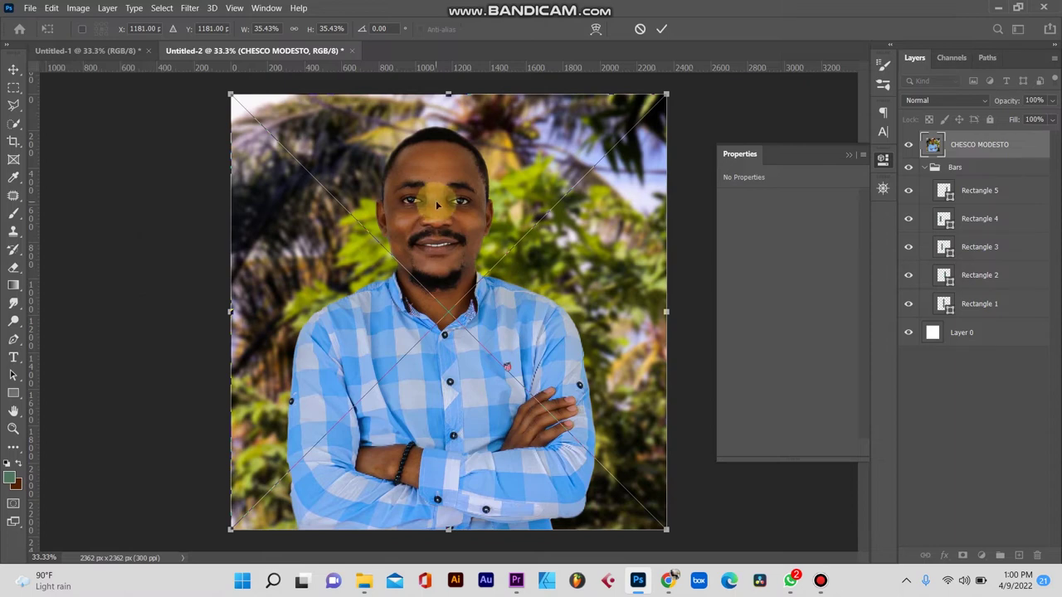
{"action": "left_click_drag", "start_coordinate": [437, 204], "coordinate": [452, 262]}
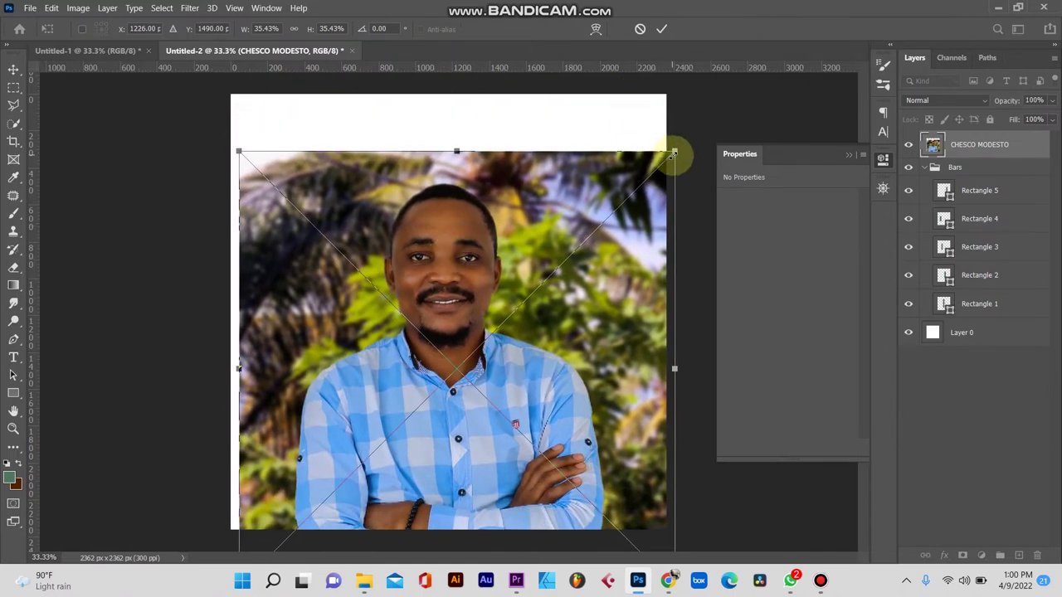
Scale the portrait proportionally to 53.19% and shift it so the face is centred
{"action": "left_click_drag", "start_coordinate": [673, 154], "coordinate": [817, 4]}
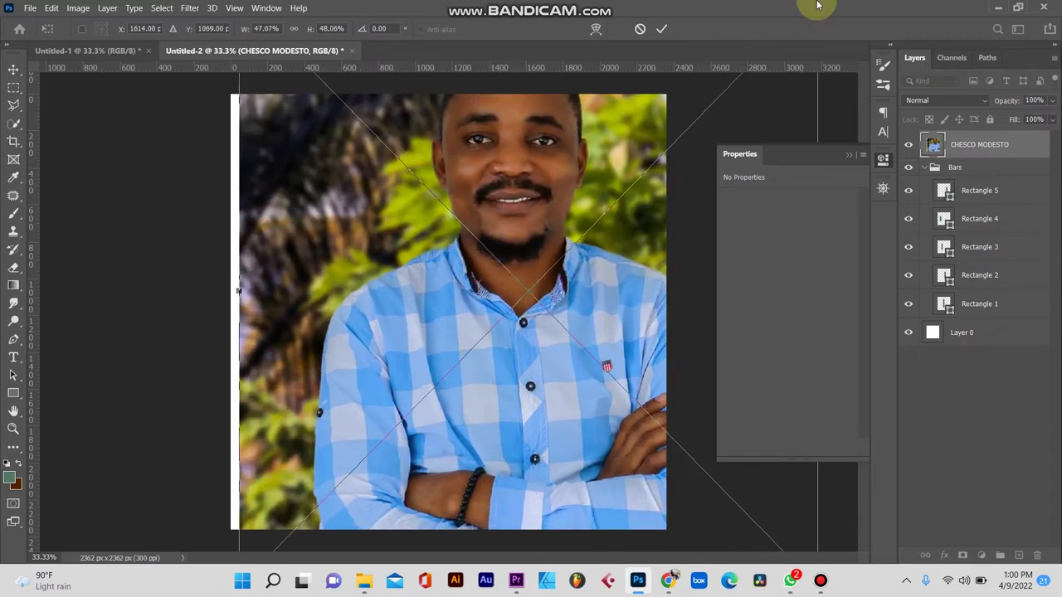
{"action": "key", "text": "ctrl+z"}
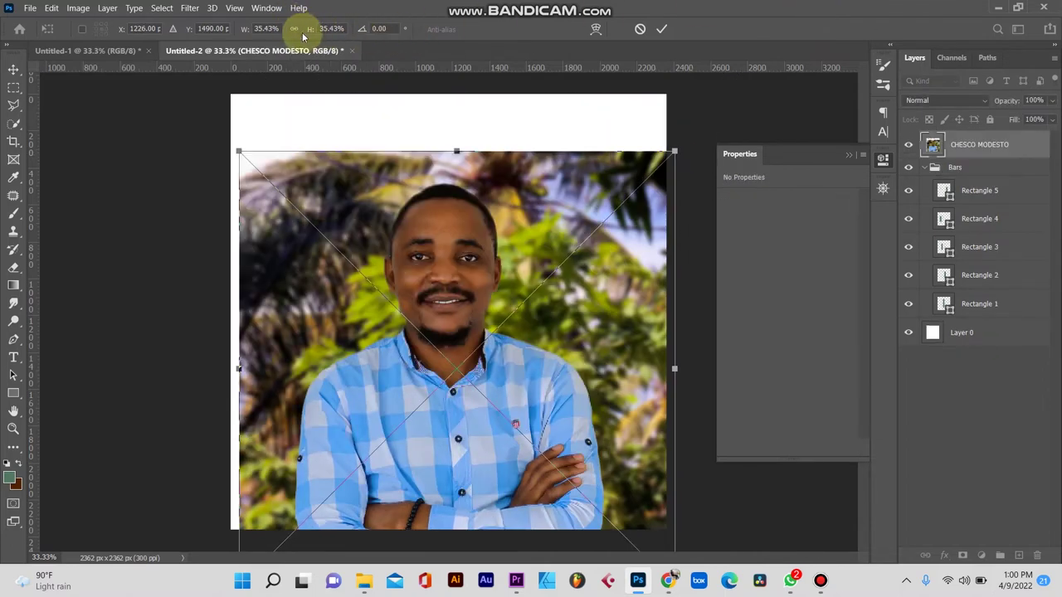
{"action": "left_click", "coordinate": [298, 34]}
{"action": "key", "text": "ctrl+minus"}
{"action": "key", "text": "ctrl+minus"}
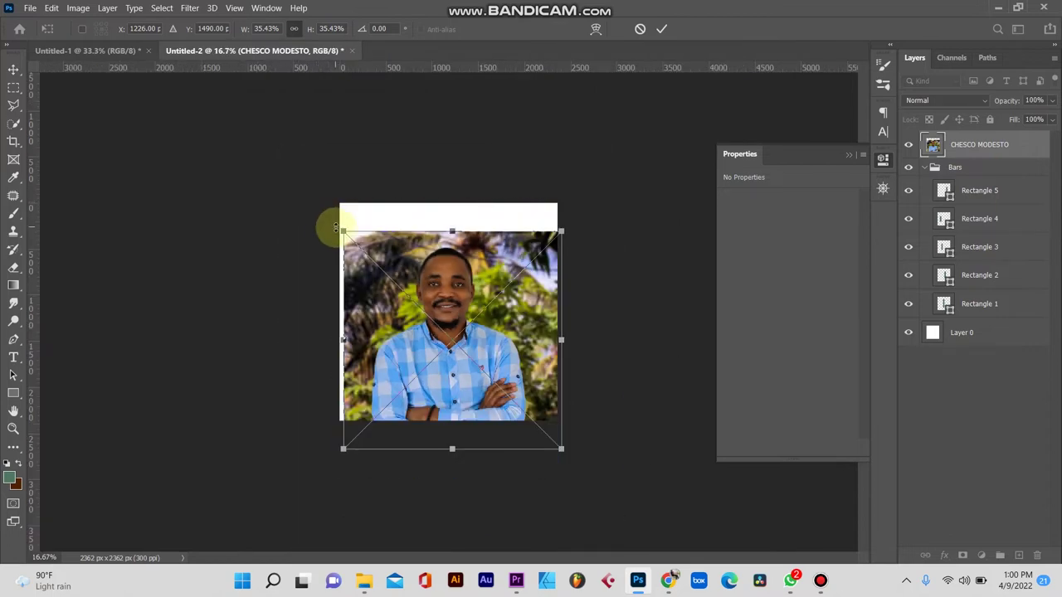
{"action": "mouse_move", "coordinate": [340, 229]}
{"action": "left_mouse_down"}
{"action": "mouse_move", "coordinate": [228, 135]}
{"action": "mouse_move", "coordinate": [234, 122]}
{"action": "left_mouse_up"}
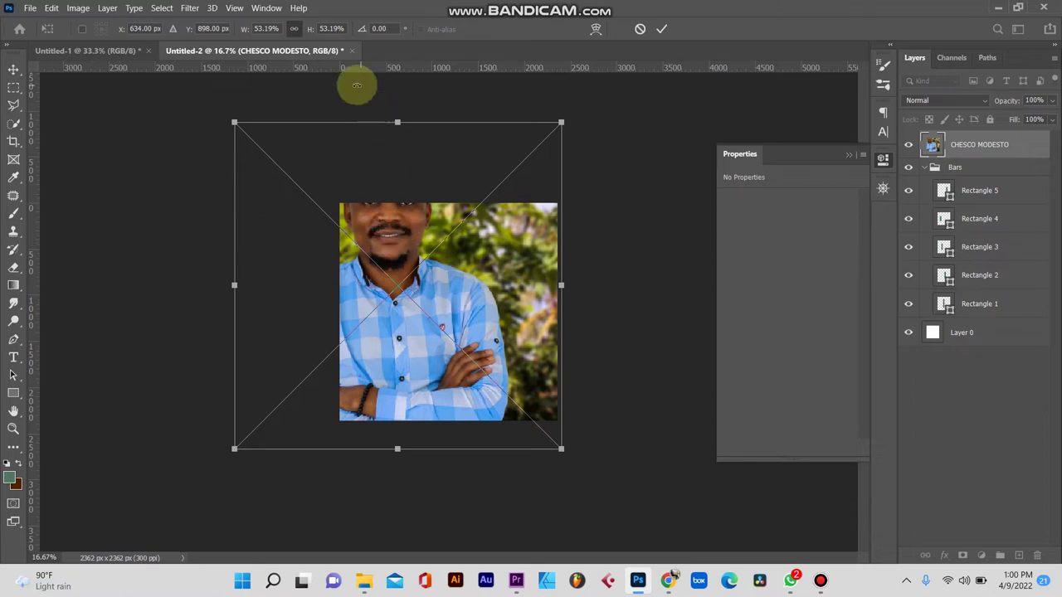
{"action": "left_click", "coordinate": [296, 29]}
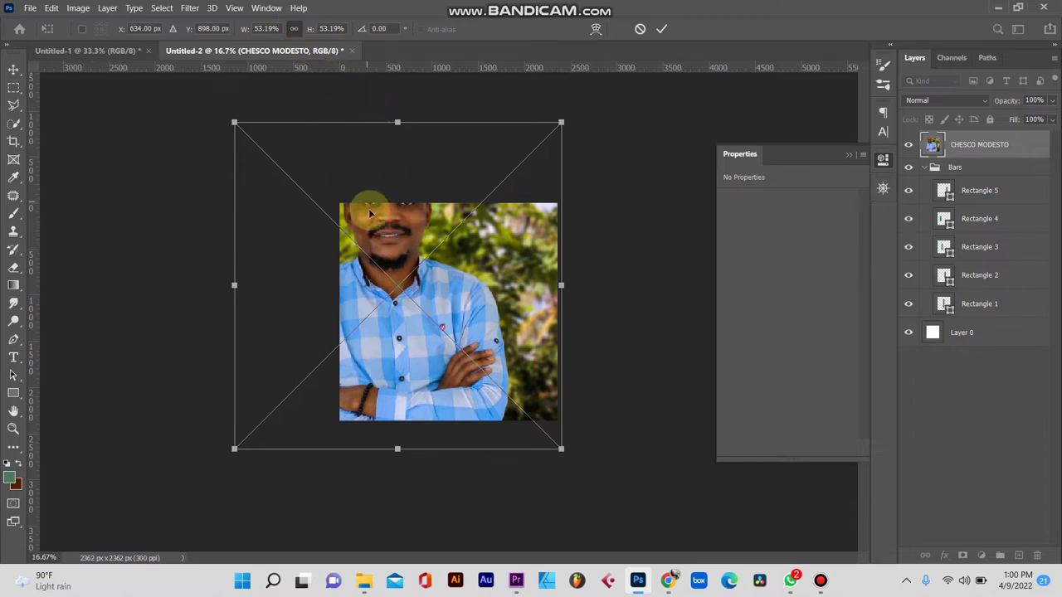
{"action": "left_click_drag", "start_coordinate": [375, 251], "coordinate": [434, 314]}
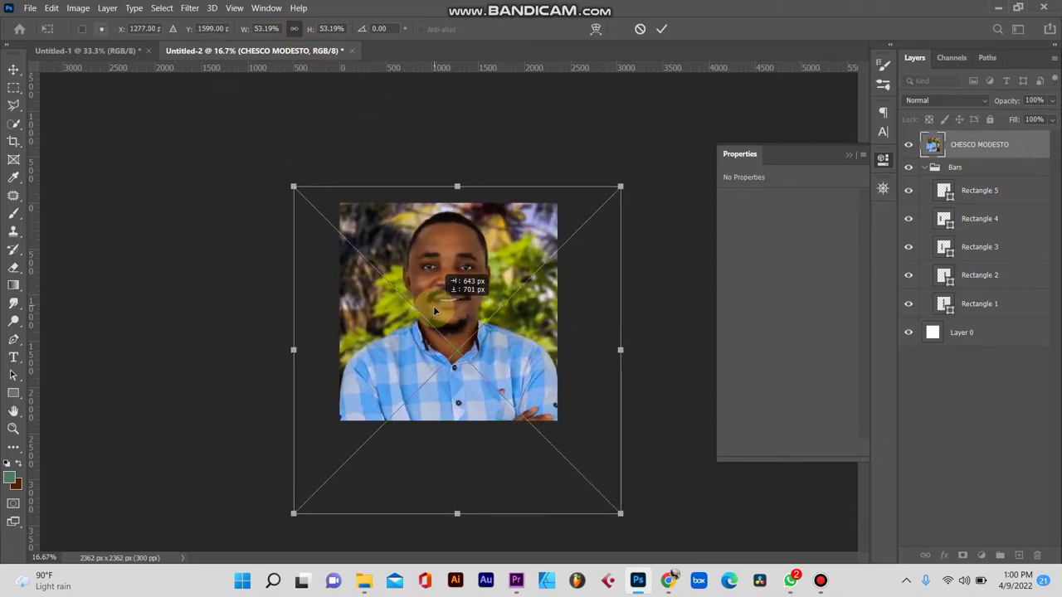
{"action": "left_click", "coordinate": [661, 29]}
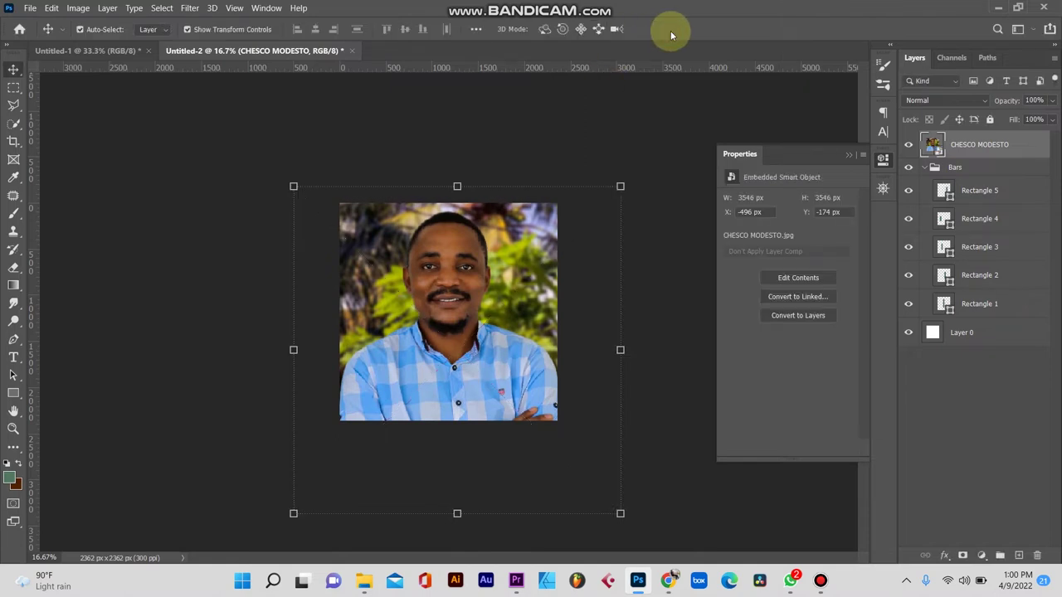
Move the portrait layer toward the Bars group and collapse the group
{"action": "left_click_drag", "start_coordinate": [932, 146], "coordinate": [932, 166]}
{"action": "left_click", "coordinate": [927, 167]}
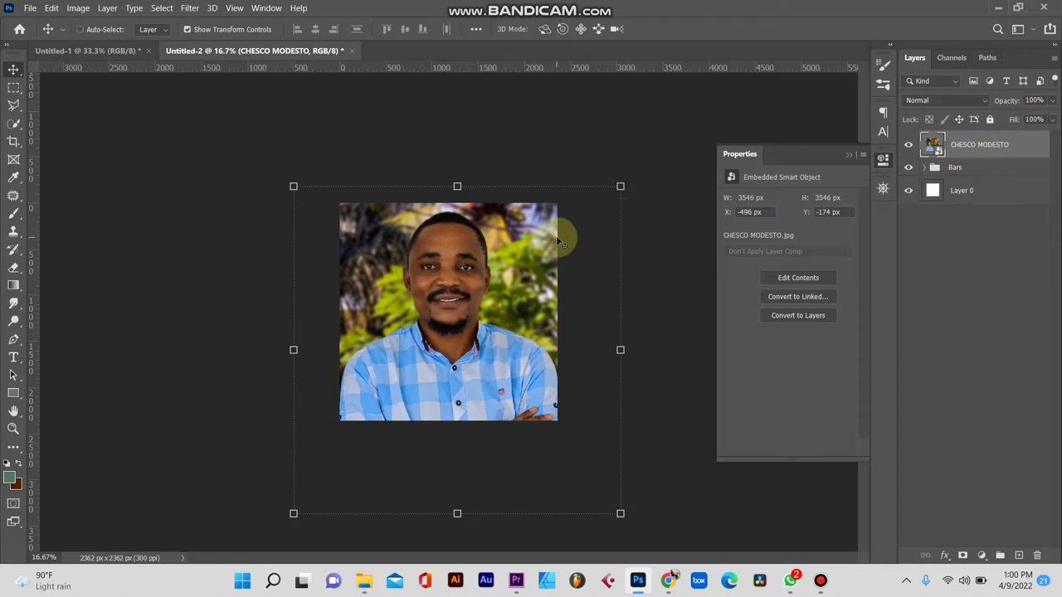
{"action": "key", "text": "ctrl+plus"}
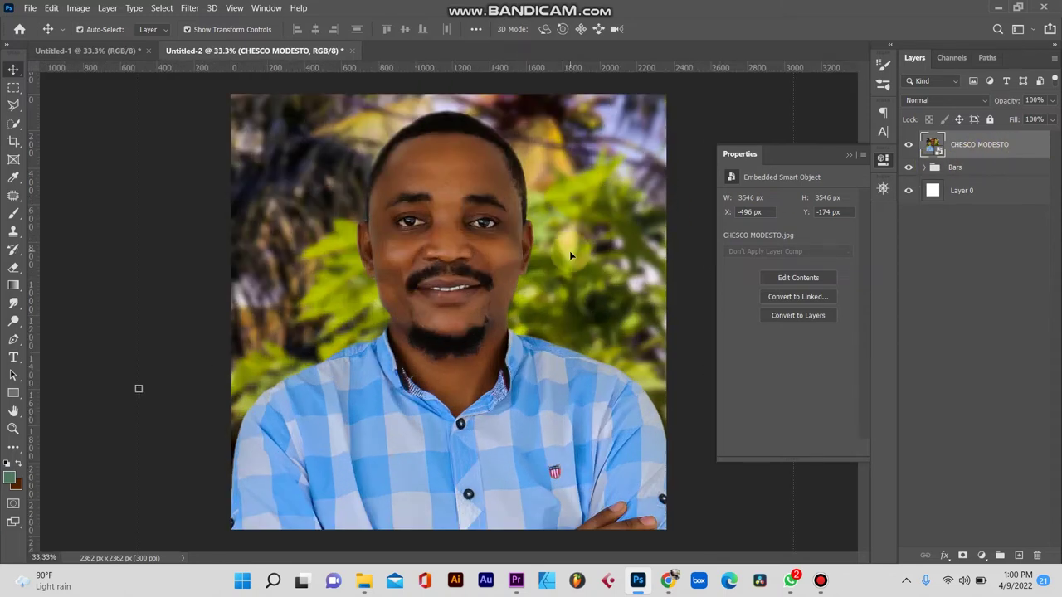
Place the CHESCO MODESTO layer above Bars and clip it to the group
{"action": "left_click_drag", "start_coordinate": [975, 153], "coordinate": [965, 180]}
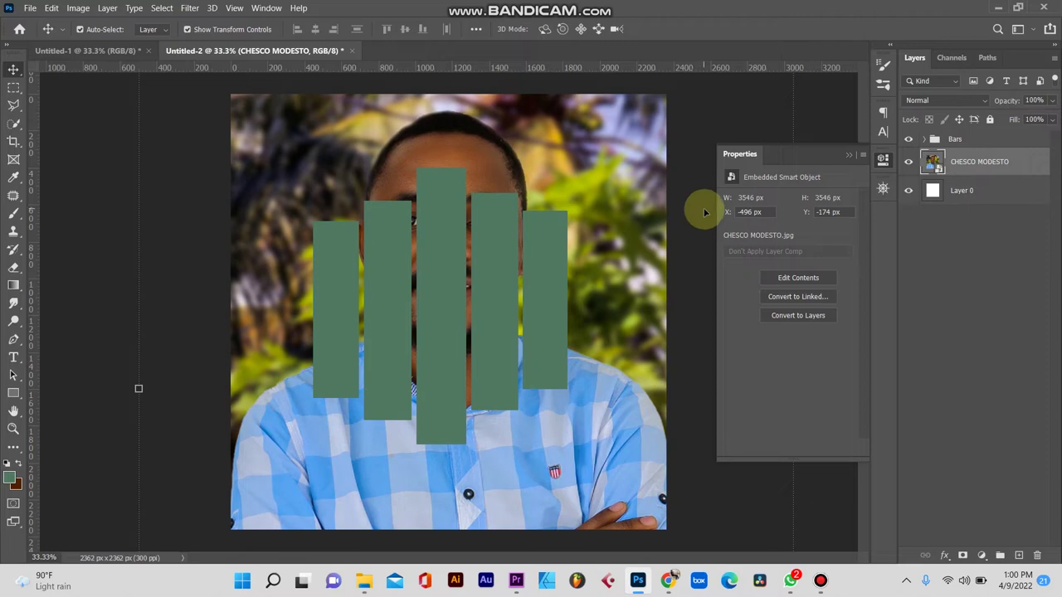
{"action": "left_click", "coordinate": [1018, 163]}
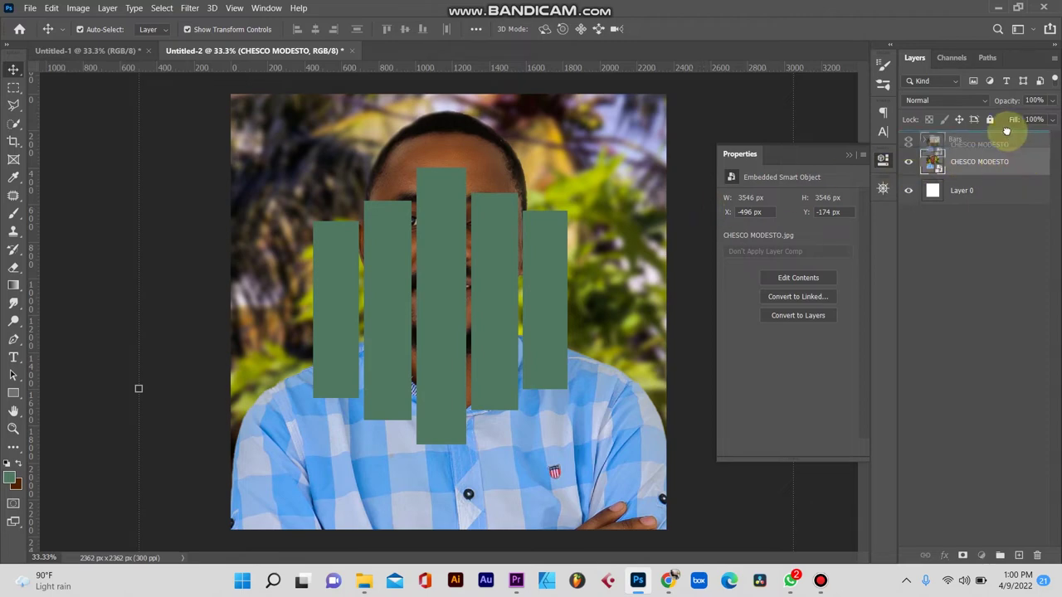
{"action": "left_click_drag", "start_coordinate": [1018, 163], "coordinate": [1007, 135]}
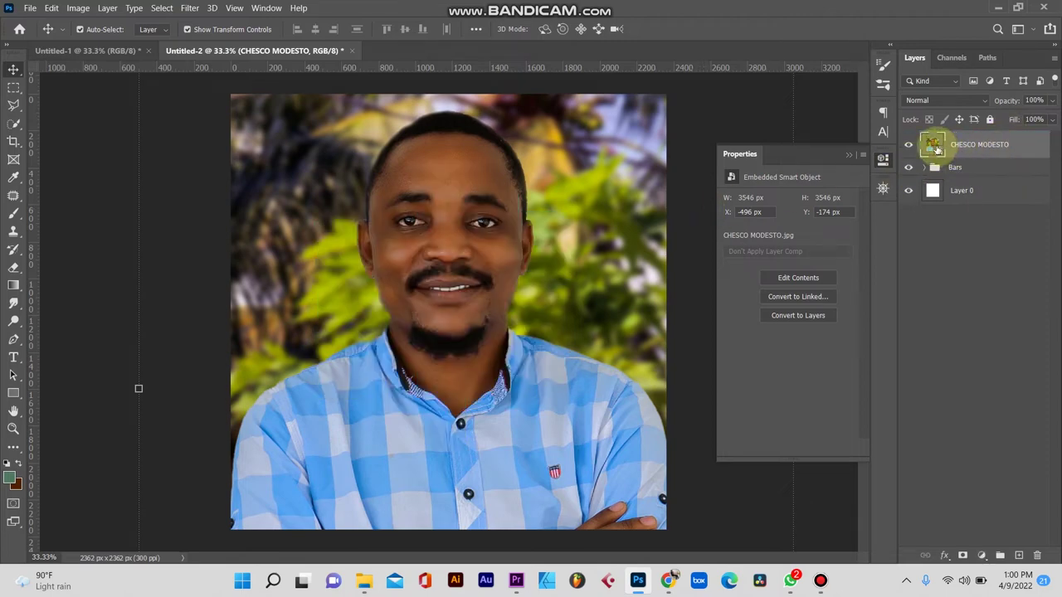
{"action": "left_click", "coordinate": [940, 278]}
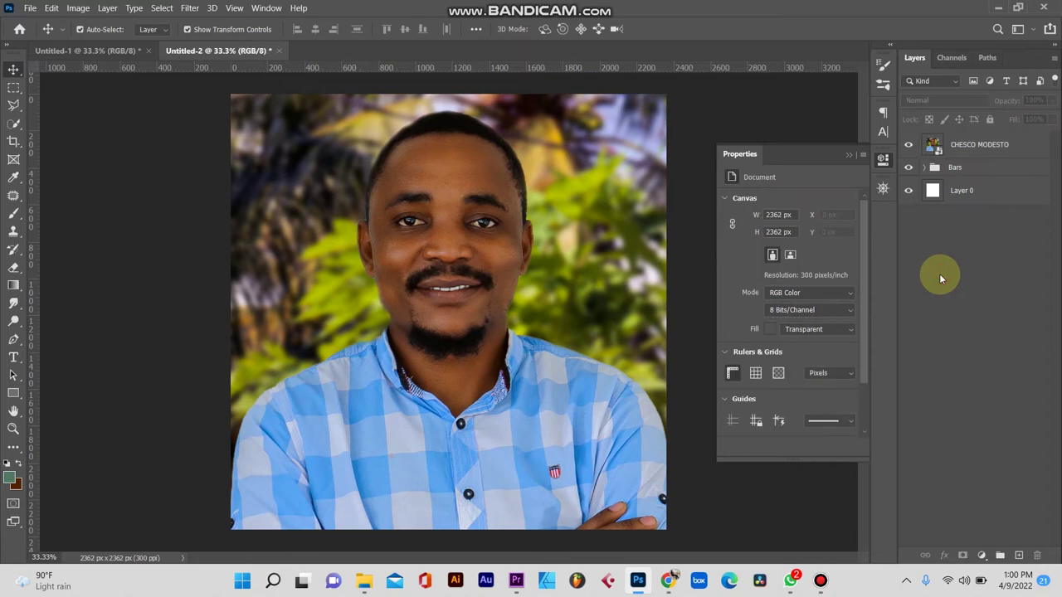
{"action": "left_click", "coordinate": [990, 151]}
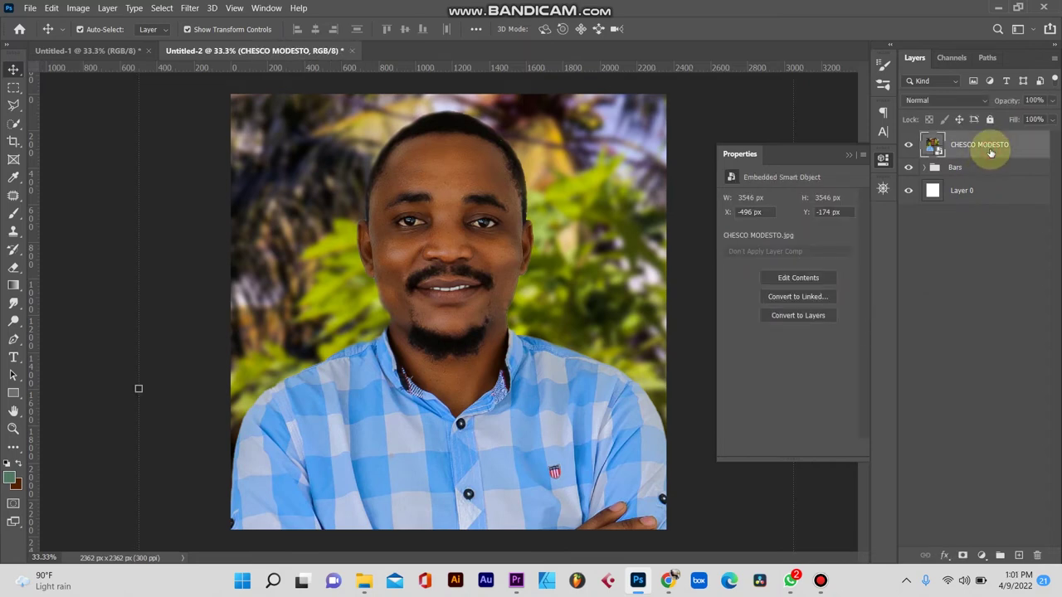
{"action": "right_click", "coordinate": [989, 151]}
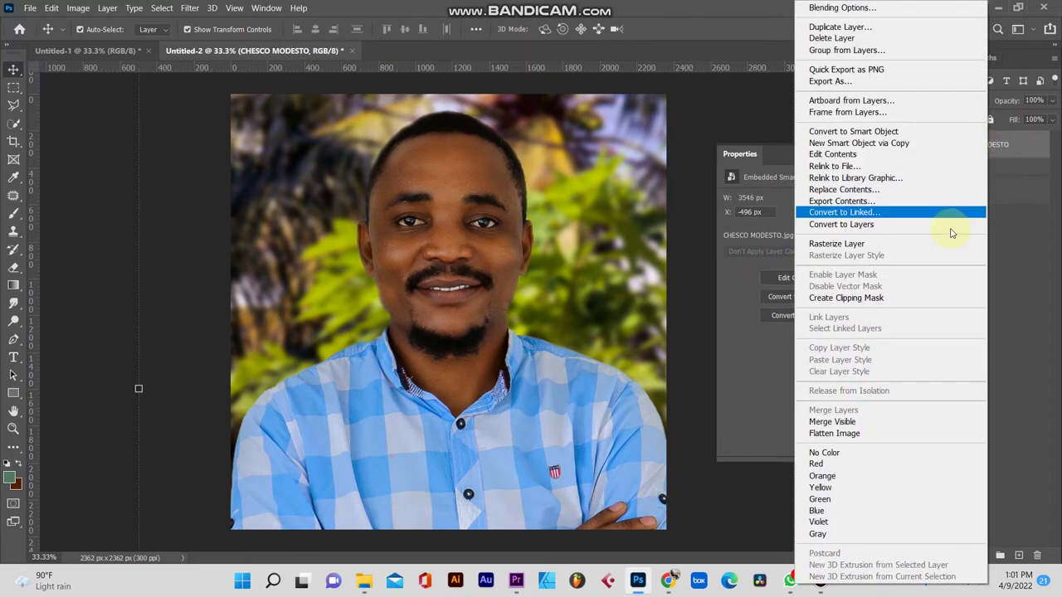
{"action": "left_click", "coordinate": [847, 299]}
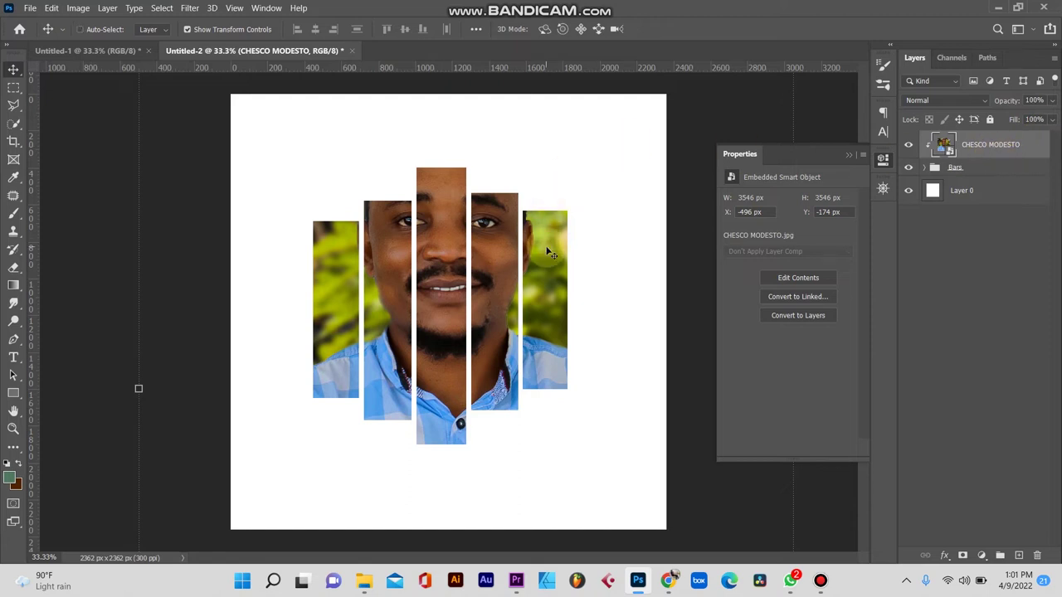
Shrink and reposition the clipped portrait so the face centres within the bars
{"action": "left_click_drag", "start_coordinate": [548, 253], "coordinate": [545, 324]}
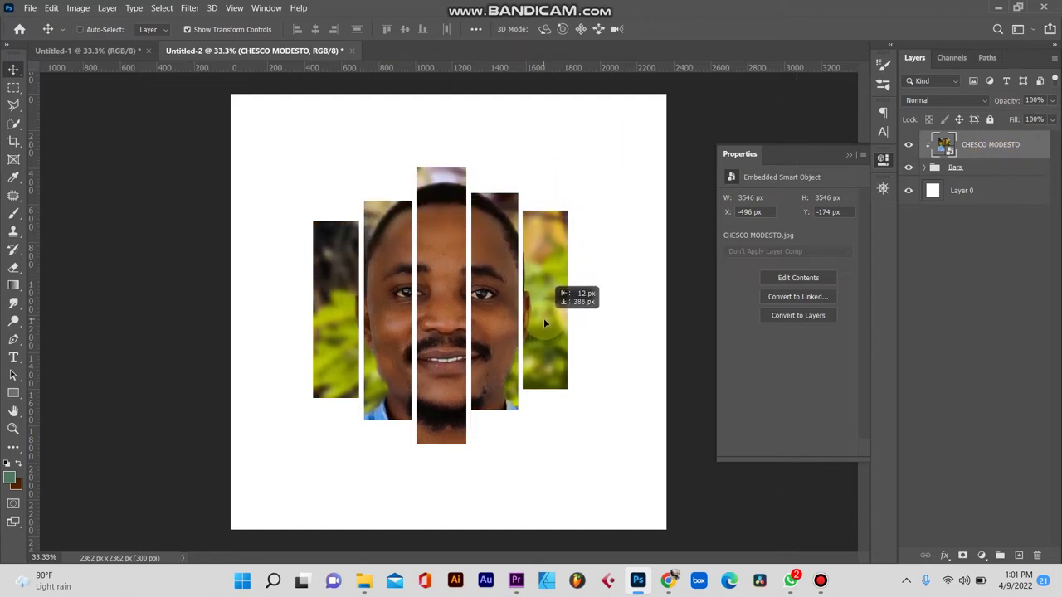
{"action": "left_click_drag", "start_coordinate": [545, 324], "coordinate": [545, 325]}
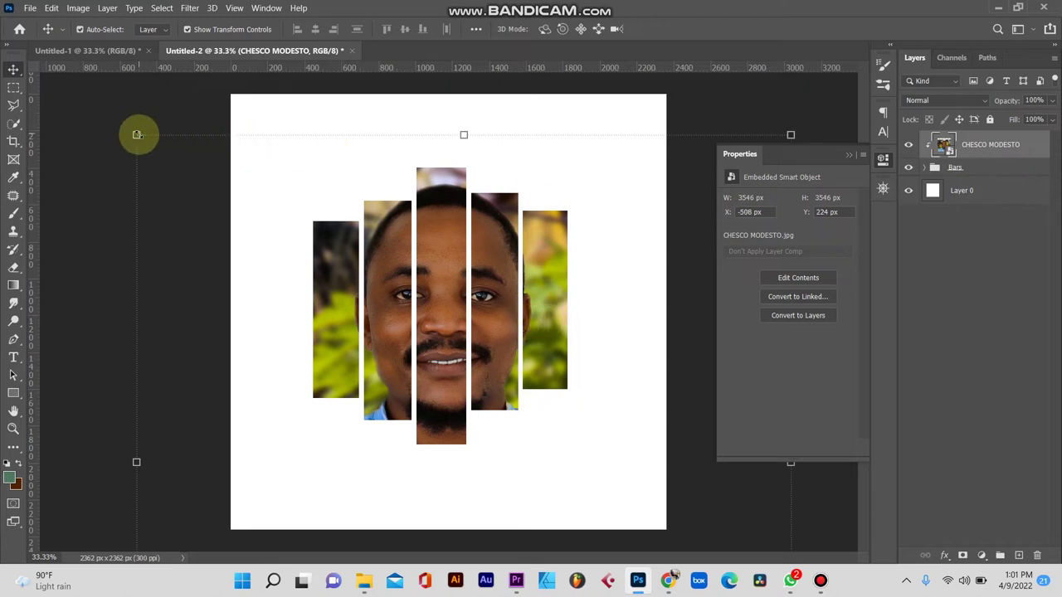
{"action": "left_click_drag", "start_coordinate": [137, 134], "coordinate": [332, 262]}
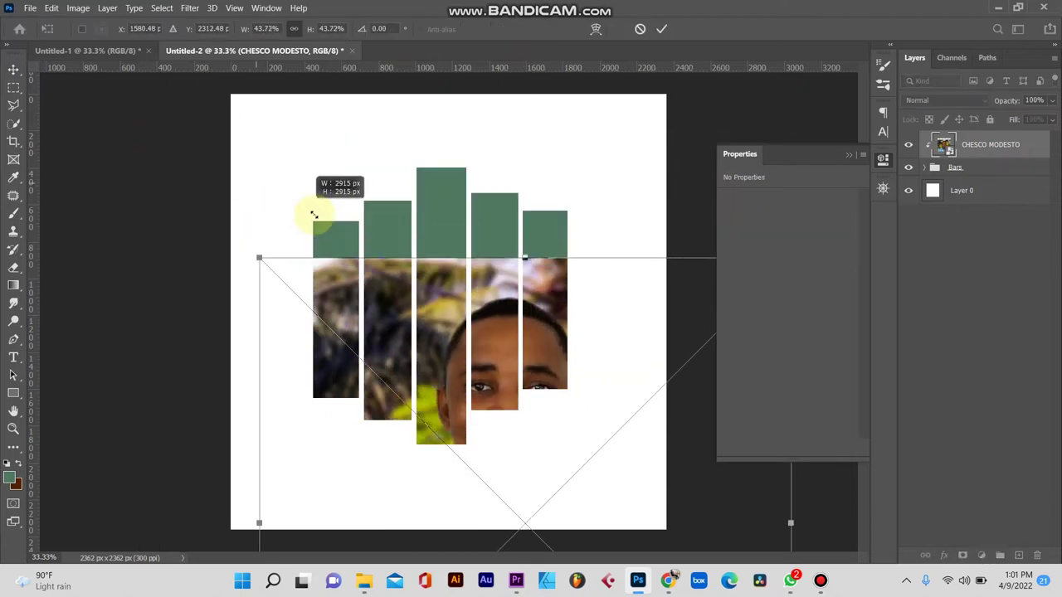
{"action": "left_click", "coordinate": [336, 324]}
{"action": "left_click_drag", "start_coordinate": [336, 323], "coordinate": [261, 181]}
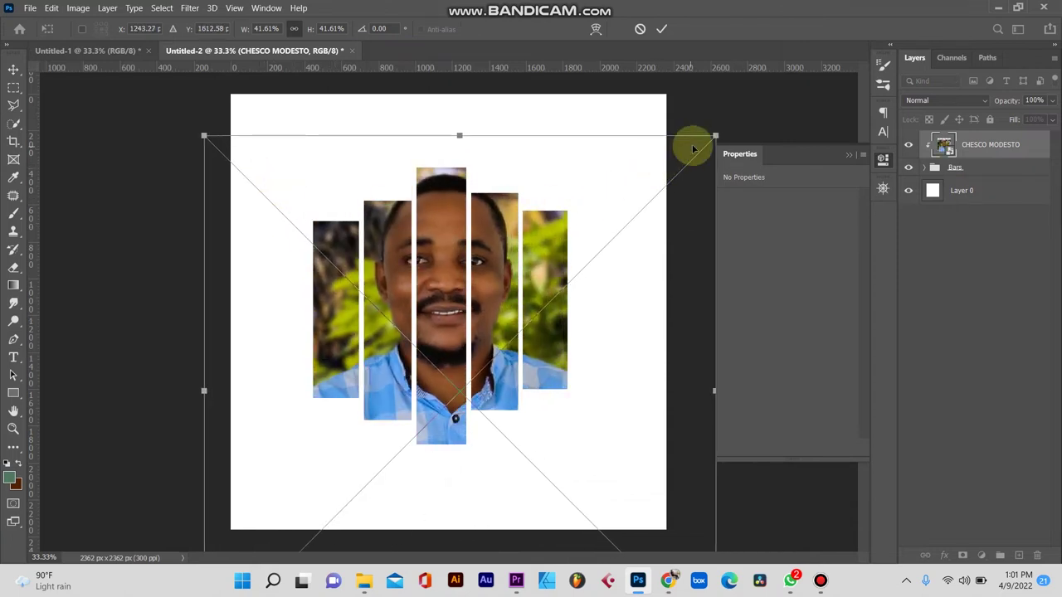
{"action": "left_click_drag", "start_coordinate": [714, 137], "coordinate": [604, 200]}
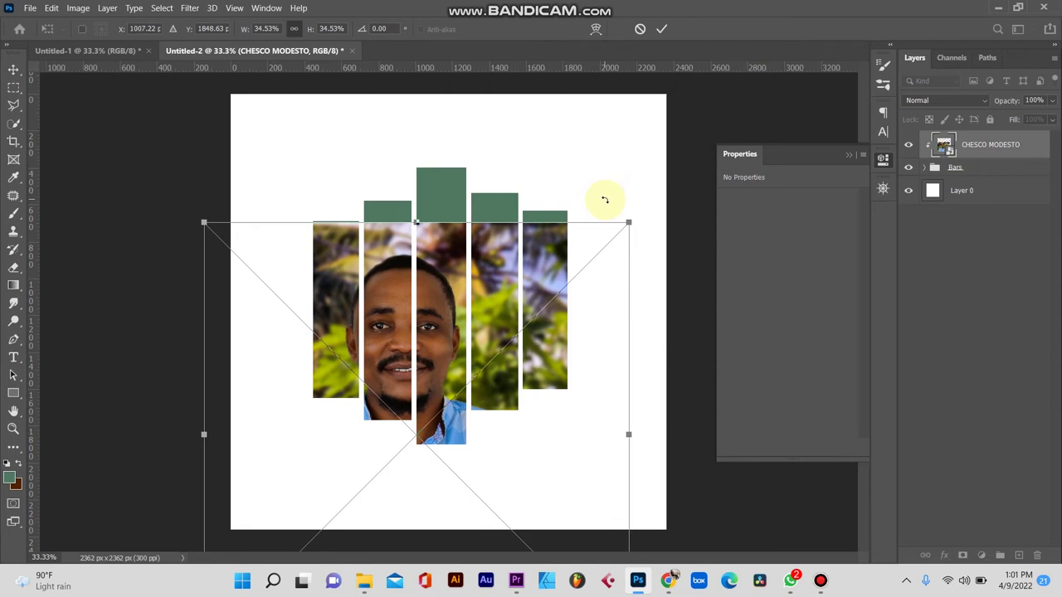
{"action": "left_click_drag", "start_coordinate": [486, 313], "coordinate": [524, 231]}
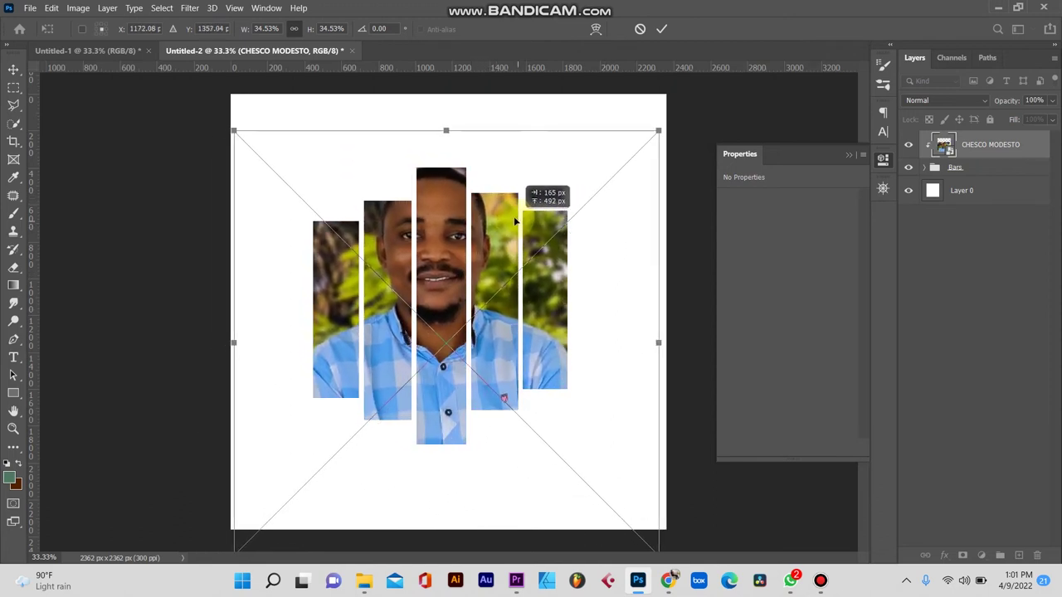
{"action": "left_click_drag", "start_coordinate": [524, 231], "coordinate": [511, 220]}
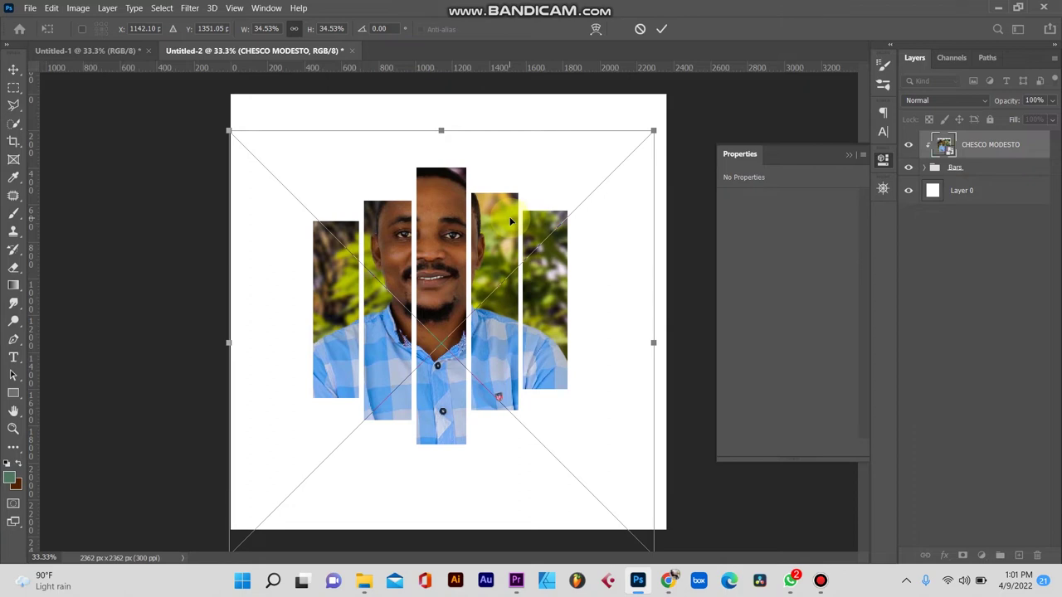
{"action": "left_click", "coordinate": [662, 30]}
Preview by hiding and showing the Bars group, then select the white background layer
{"action": "left_click", "coordinate": [693, 123]}
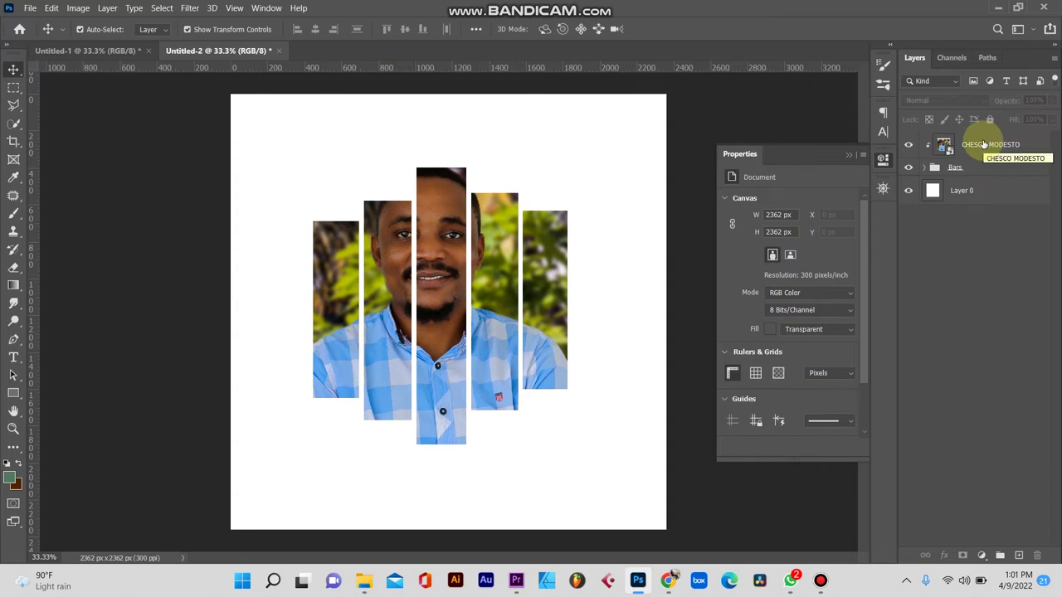
{"action": "left_click", "coordinate": [977, 169]}
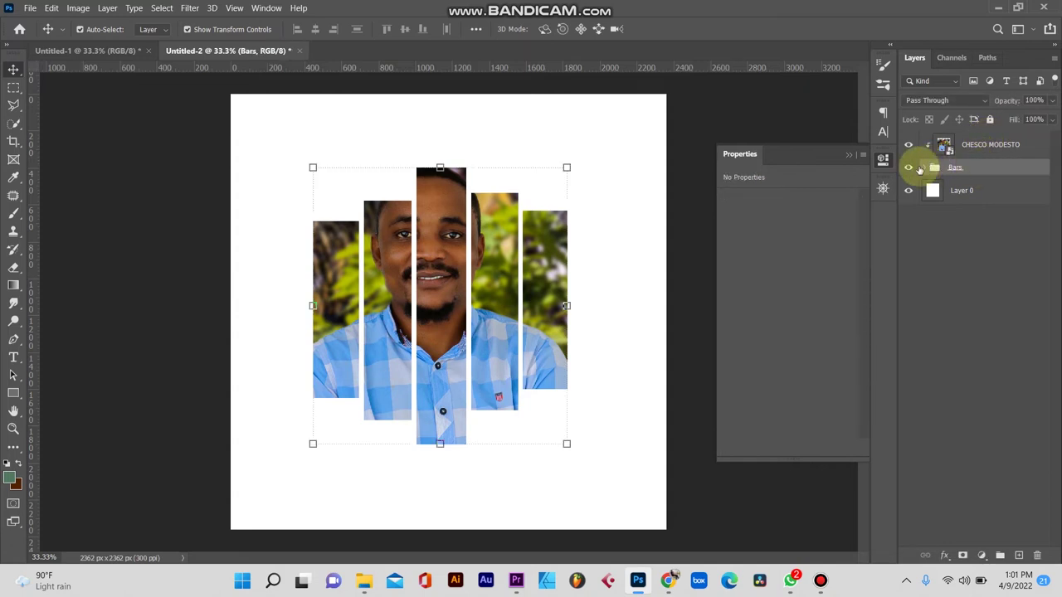
{"action": "left_click", "coordinate": [912, 170]}
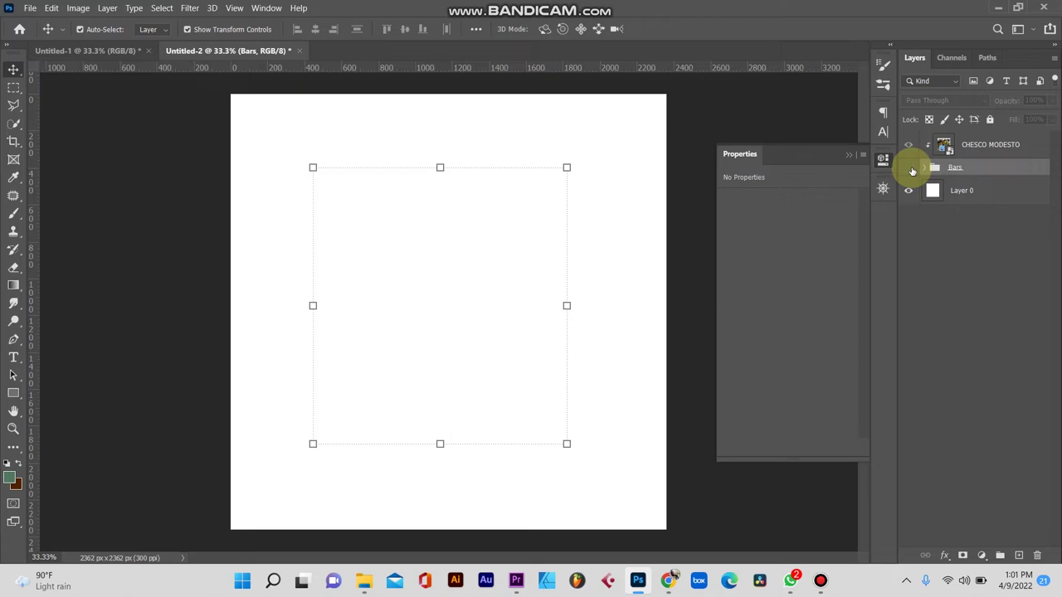
{"action": "left_click", "coordinate": [909, 170]}
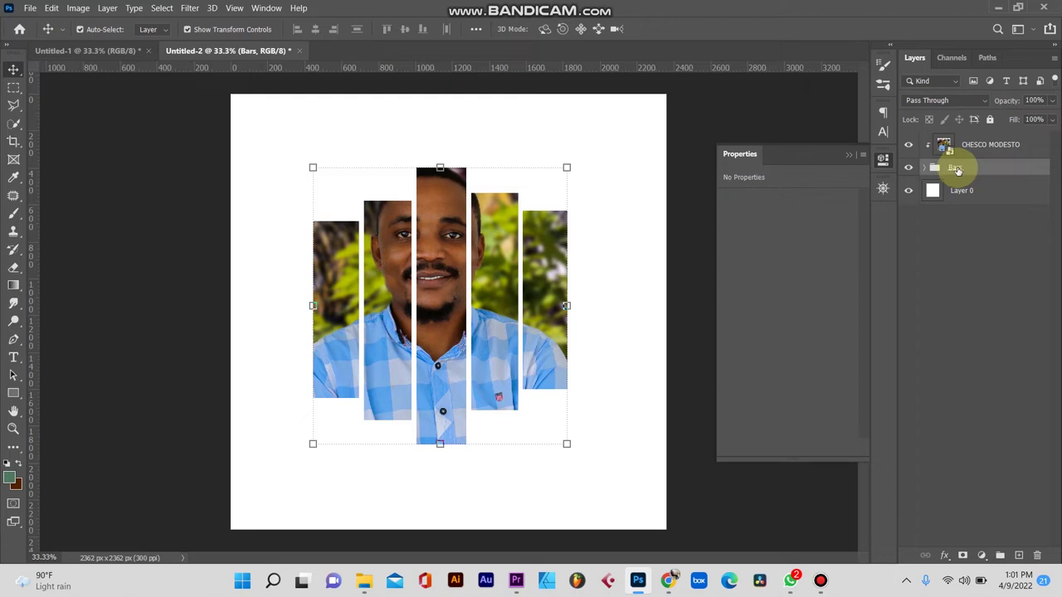
{"action": "double_click", "coordinate": [955, 169]}
{"action": "left_click", "coordinate": [992, 201]}
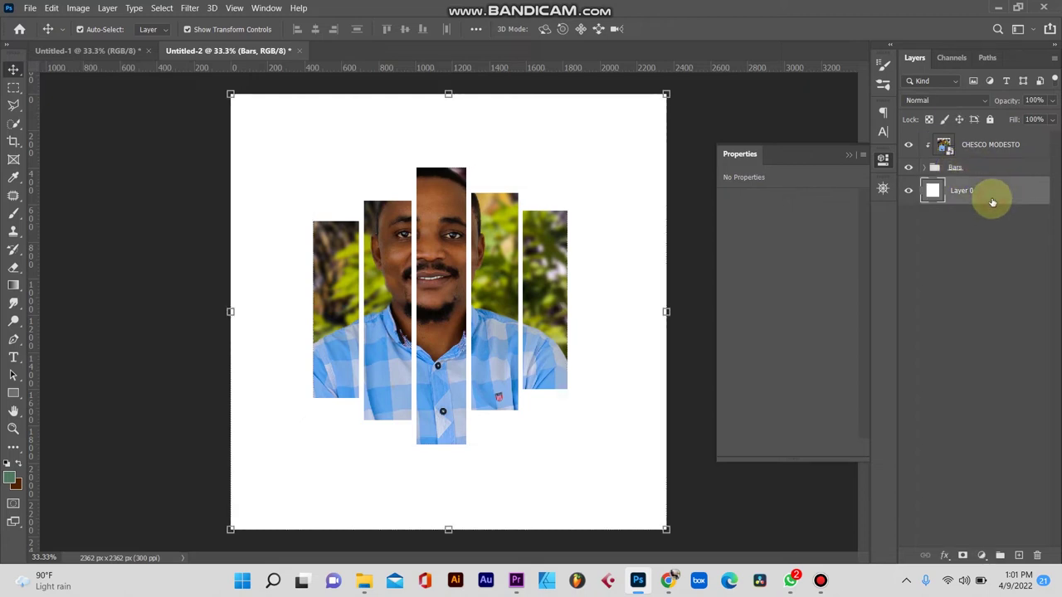
Try a red Color Overlay on the background layer's style, then discard it
{"action": "double_click", "coordinate": [992, 202]}
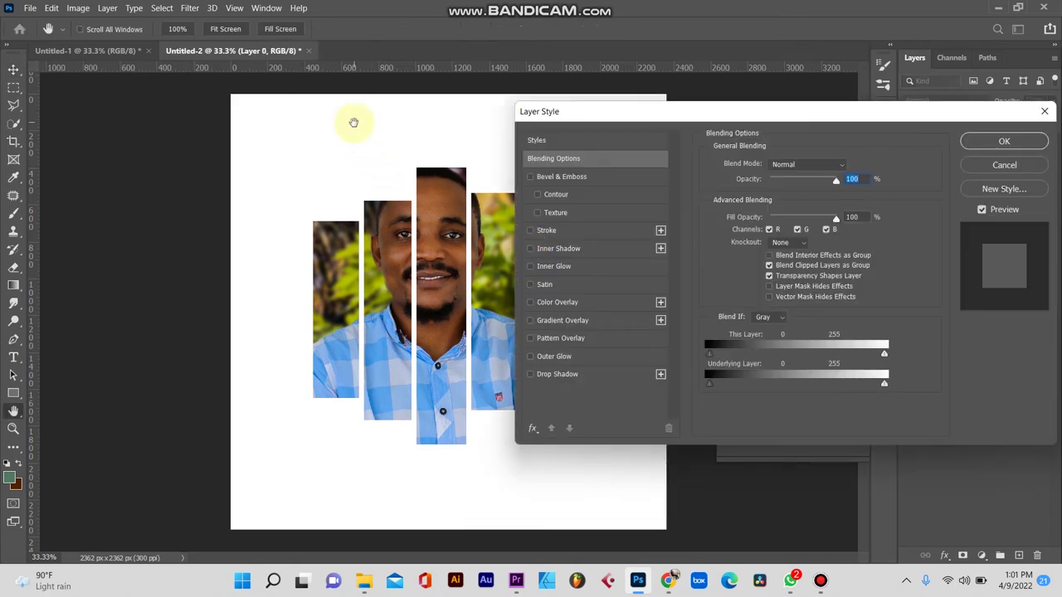
{"action": "left_click", "coordinate": [552, 304]}
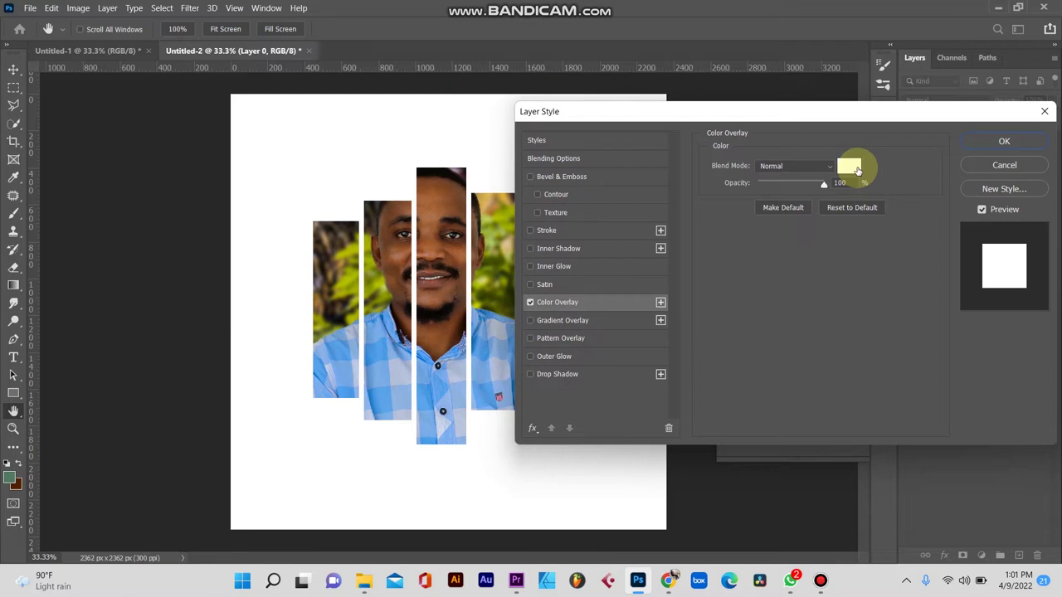
{"action": "left_click", "coordinate": [852, 168]}
{"action": "left_click", "coordinate": [771, 295]}
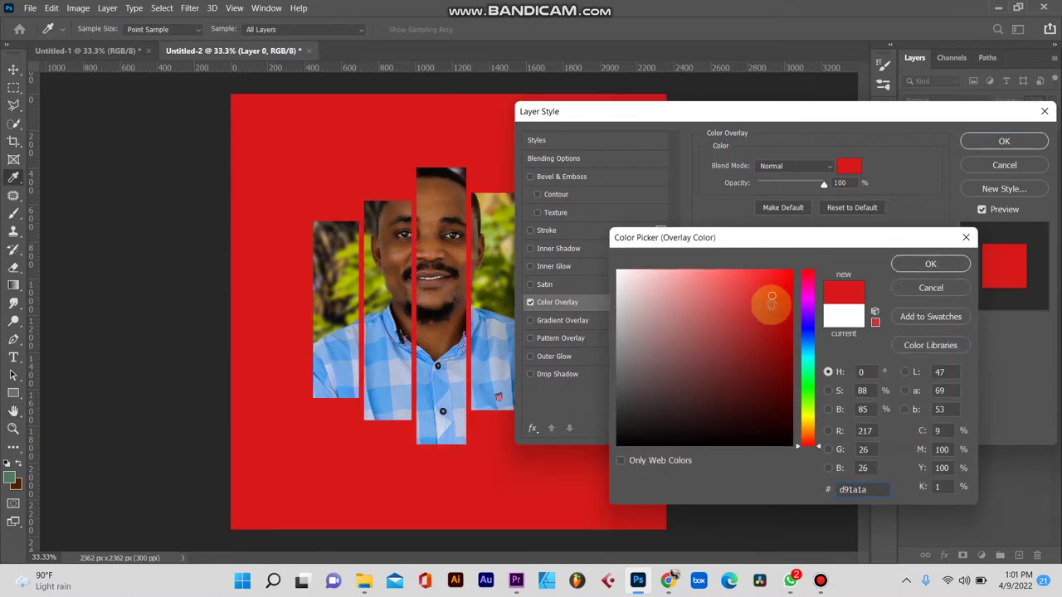
{"action": "left_click", "coordinate": [931, 288]}
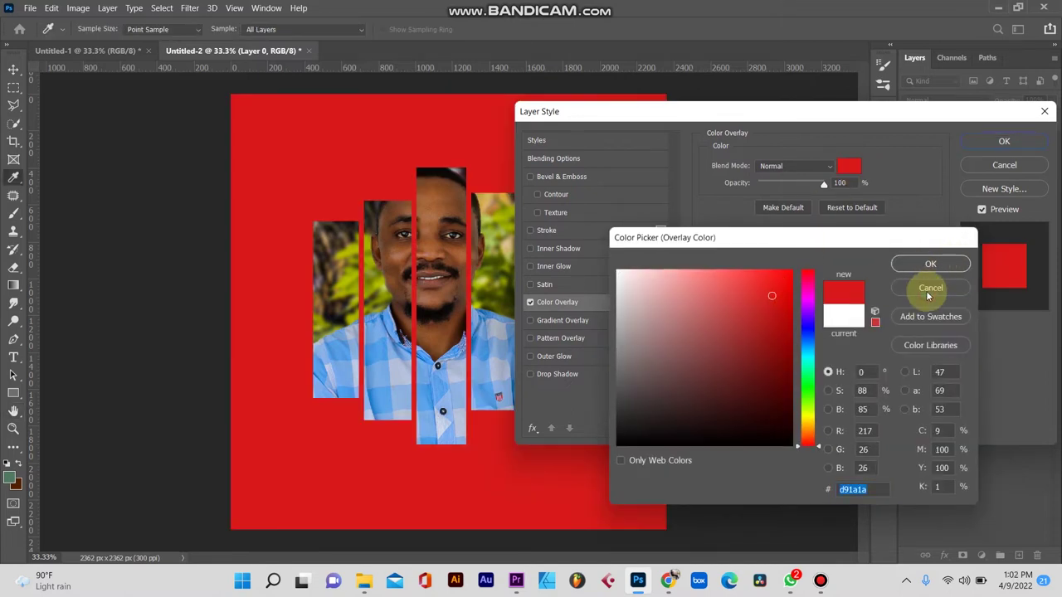
{"action": "left_click", "coordinate": [530, 303]}
Enable Gradient Overlay and apply the pink Red_05 gradient preset
{"action": "left_click", "coordinate": [549, 320]}
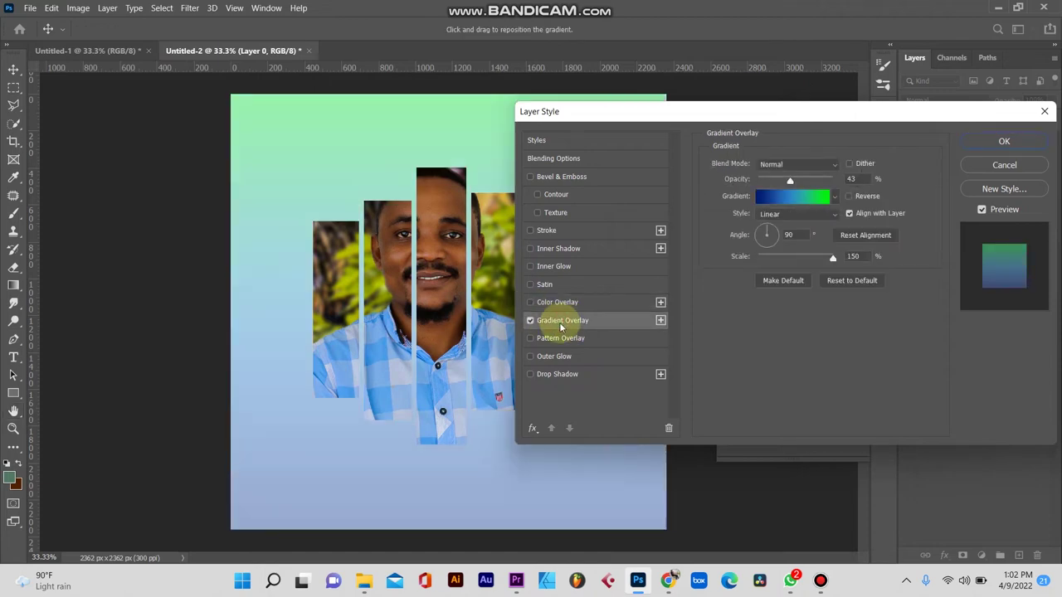
{"action": "left_click", "coordinate": [782, 196]}
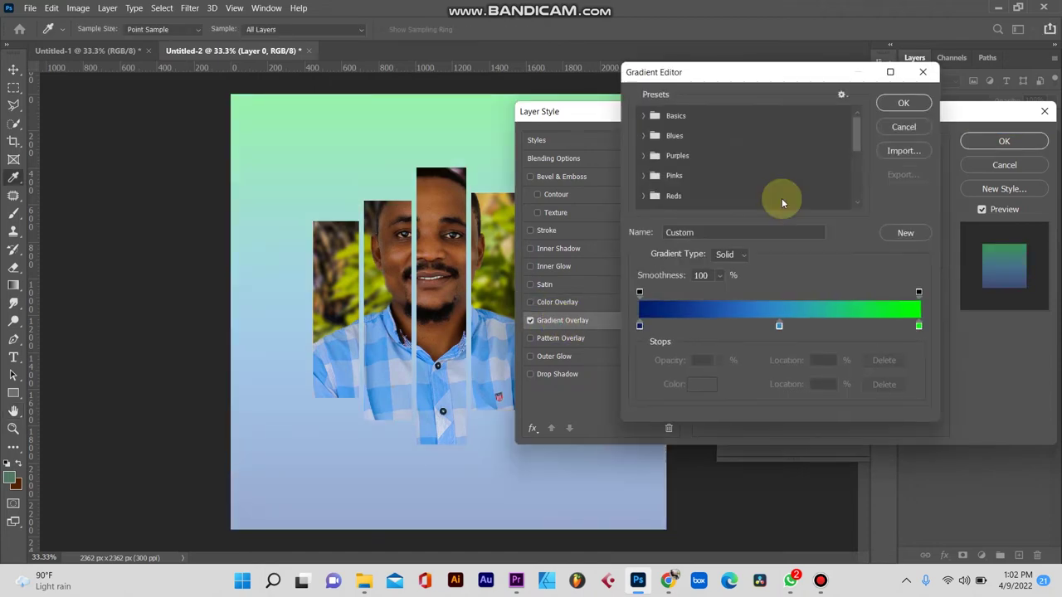
{"action": "left_click", "coordinate": [644, 196]}
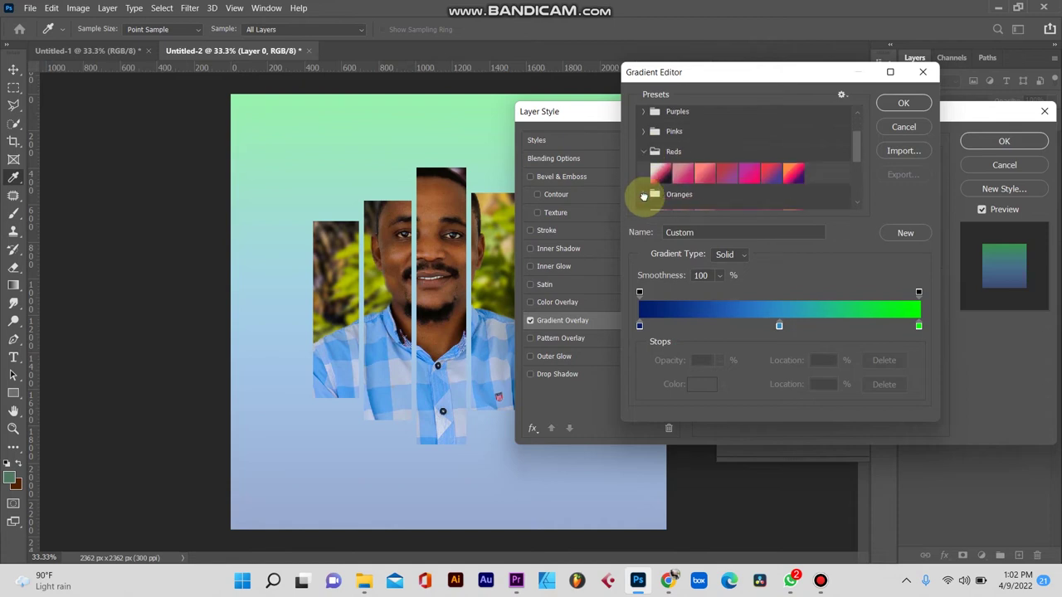
{"action": "scroll", "coordinate": [644, 197], "scroll_direction": "down", "scroll_amount": 2}
{"action": "left_click", "coordinate": [746, 158]}
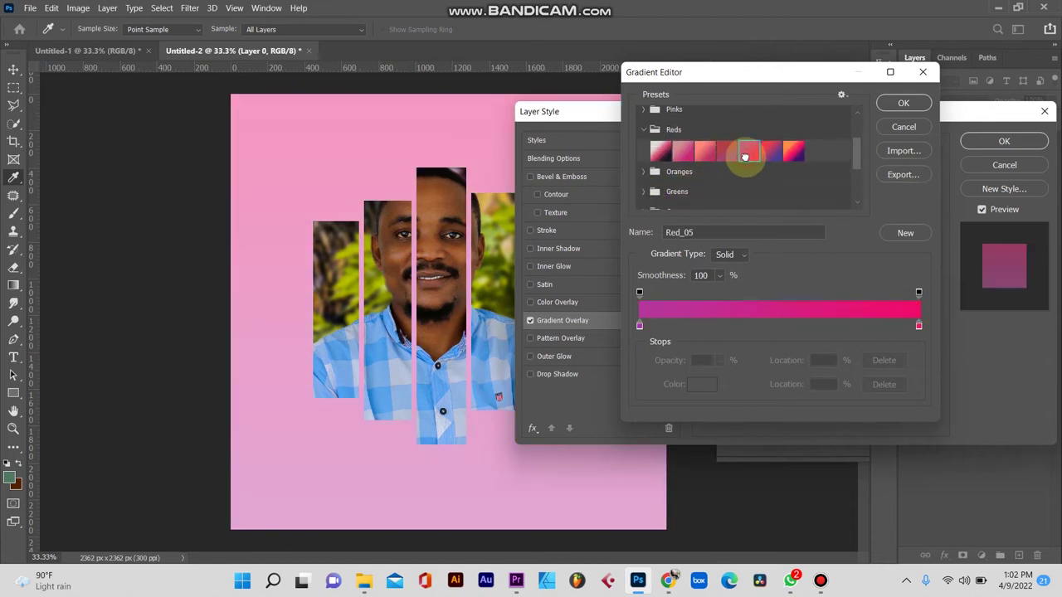
{"action": "scroll", "coordinate": [743, 170], "scroll_direction": "down", "scroll_amount": 2}
{"action": "scroll", "coordinate": [742, 176], "scroll_direction": "down", "scroll_amount": 2}
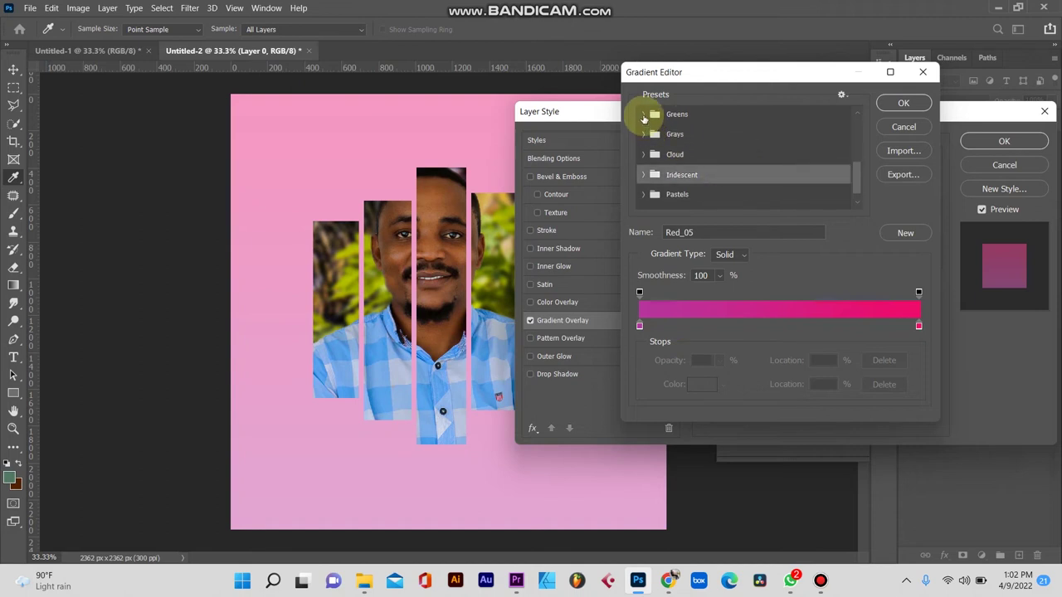
Try the Green_31, Gray_14 and Gray_11 gradient presets
{"action": "left_click", "coordinate": [644, 114]}
{"action": "scroll", "coordinate": [697, 178], "scroll_direction": "down", "scroll_amount": 1}
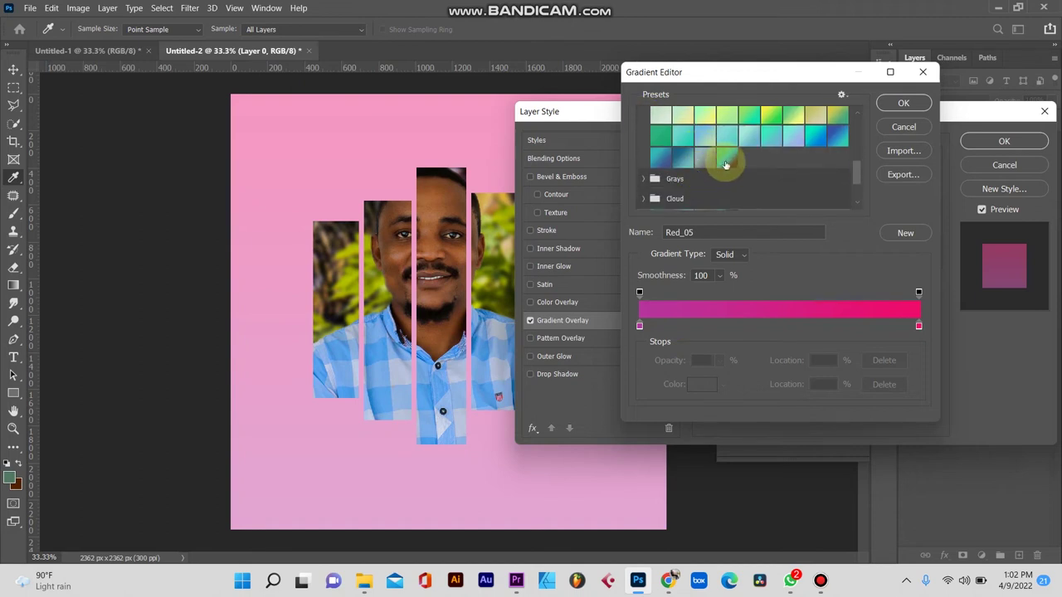
{"action": "left_click", "coordinate": [727, 160]}
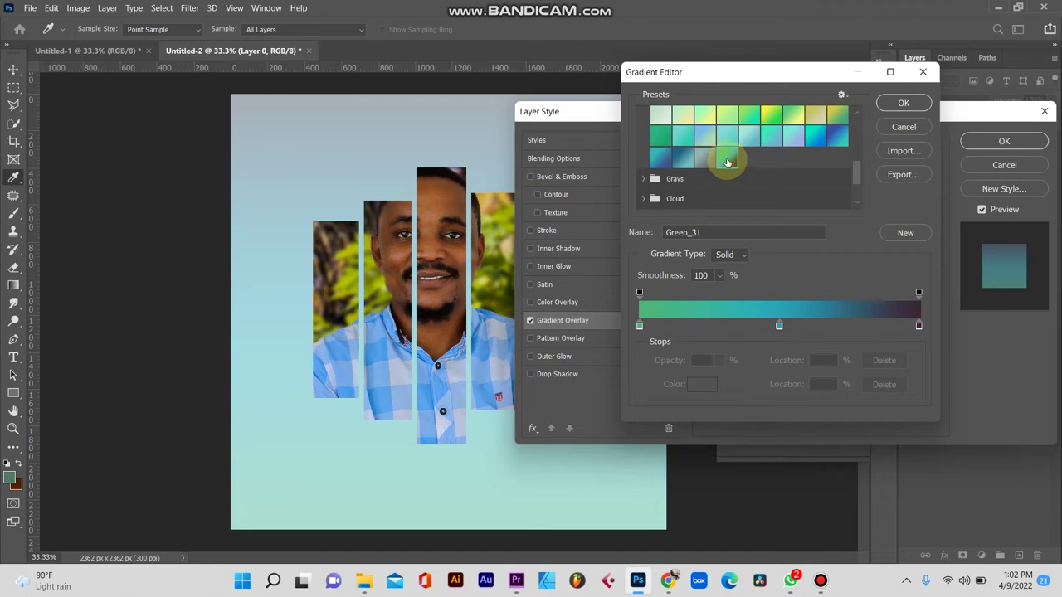
{"action": "left_click", "coordinate": [643, 181]}
{"action": "scroll", "coordinate": [644, 178], "scroll_direction": "down", "scroll_amount": 1}
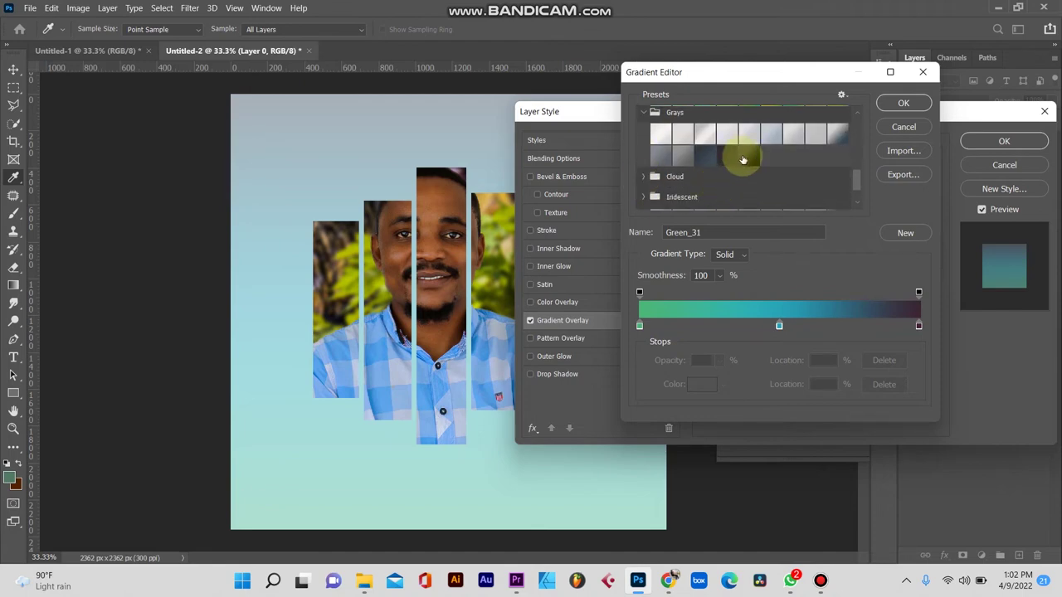
{"action": "left_click", "coordinate": [744, 160]}
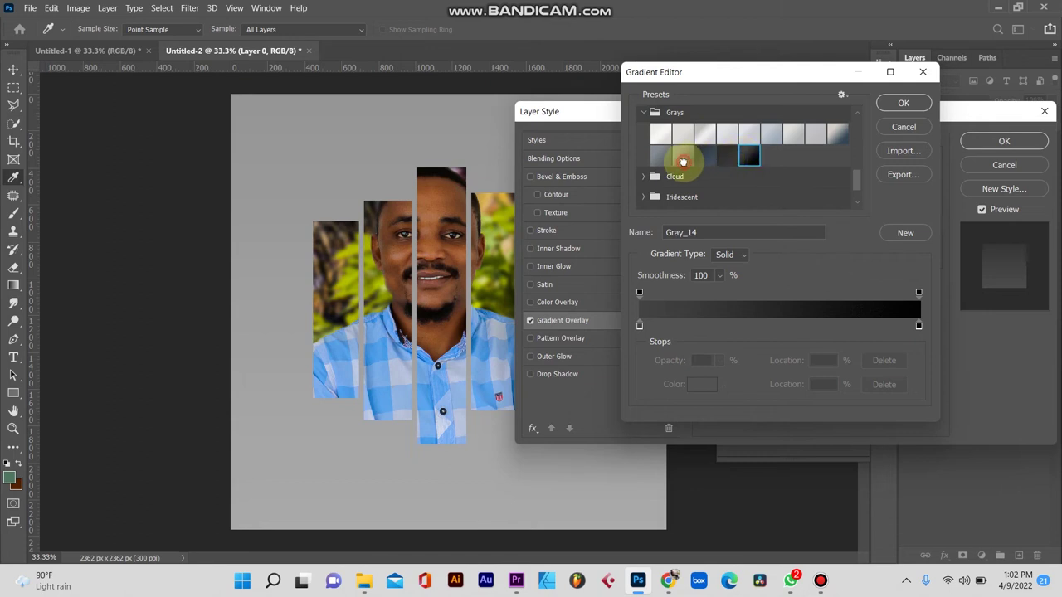
{"action": "left_click", "coordinate": [682, 161]}
{"action": "scroll", "coordinate": [680, 159], "scroll_direction": "up", "scroll_amount": 3}
{"action": "scroll", "coordinate": [688, 161], "scroll_direction": "up", "scroll_amount": 3}
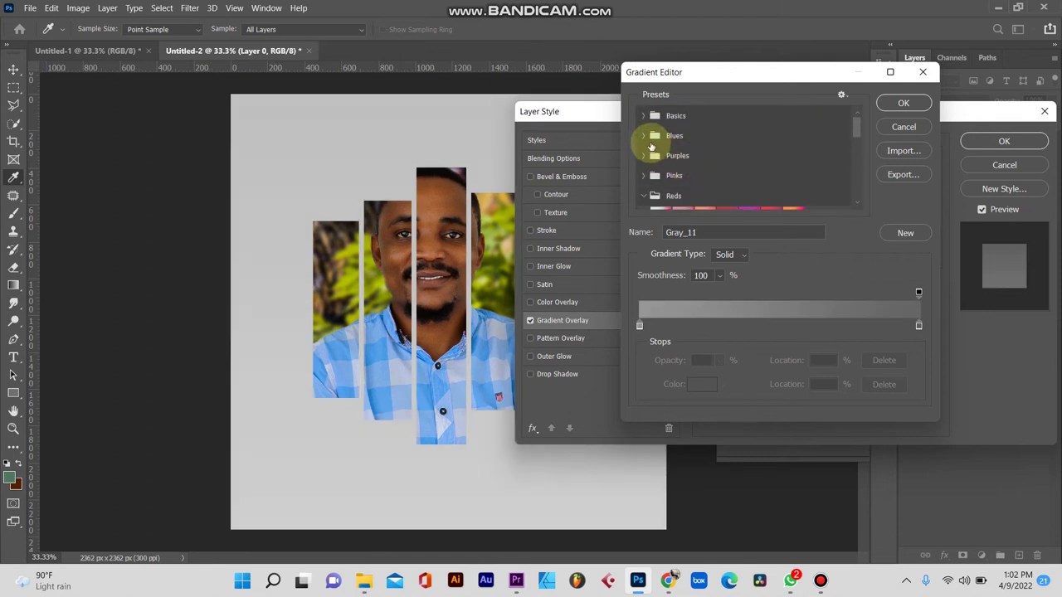
Try Blue_31, then settle on Red_01 and select its leftmost colour stop
{"action": "left_click", "coordinate": [643, 136]}
{"action": "scroll", "coordinate": [734, 191], "scroll_direction": "down", "scroll_amount": 2}
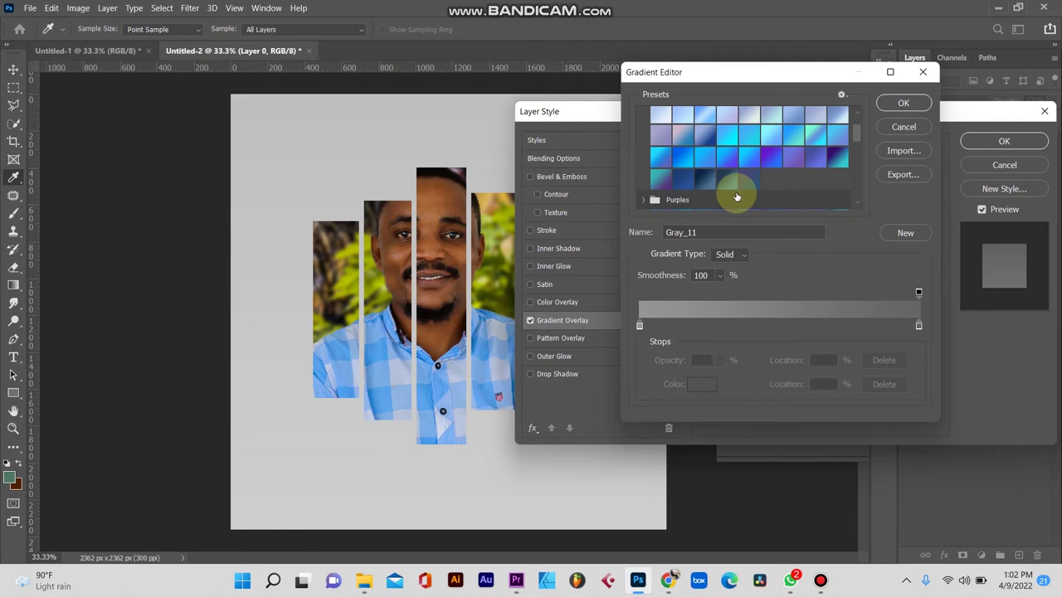
{"action": "left_click", "coordinate": [727, 181]}
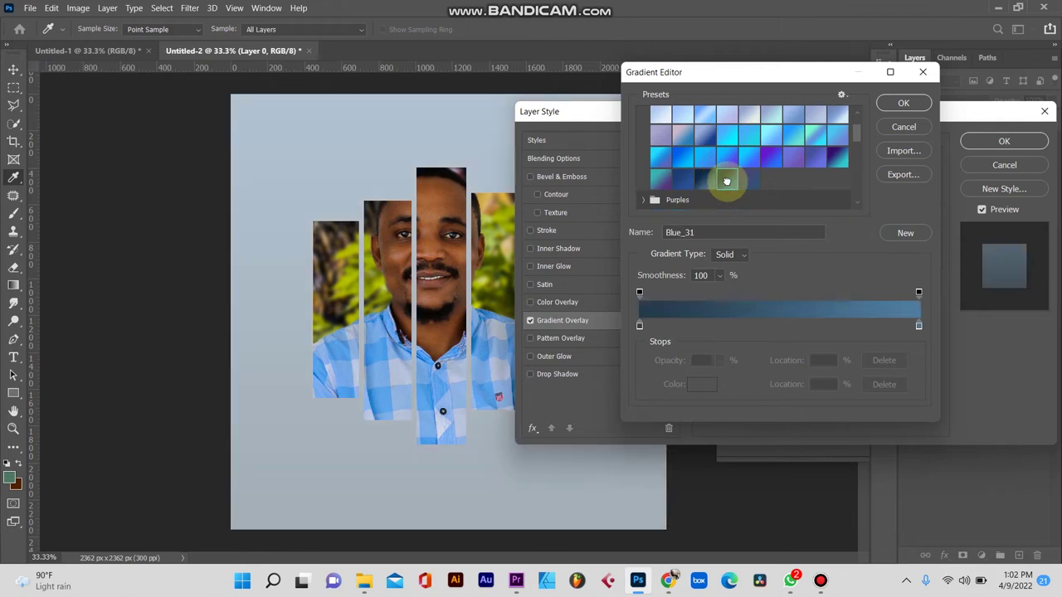
{"action": "scroll", "coordinate": [659, 157], "scroll_direction": "down", "scroll_amount": 2}
{"action": "left_click", "coordinate": [657, 153]}
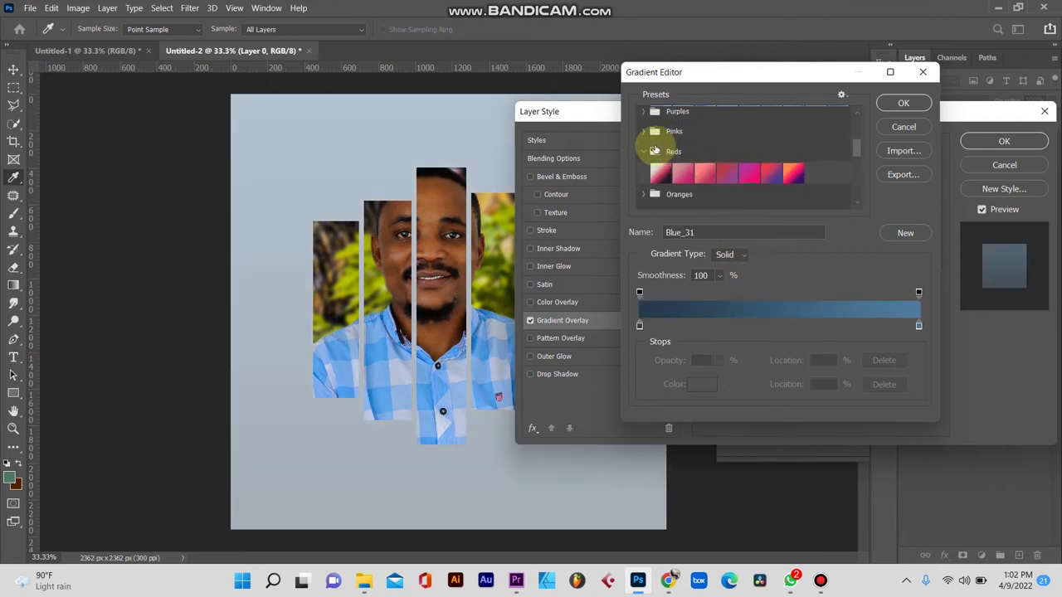
{"action": "left_click", "coordinate": [661, 173]}
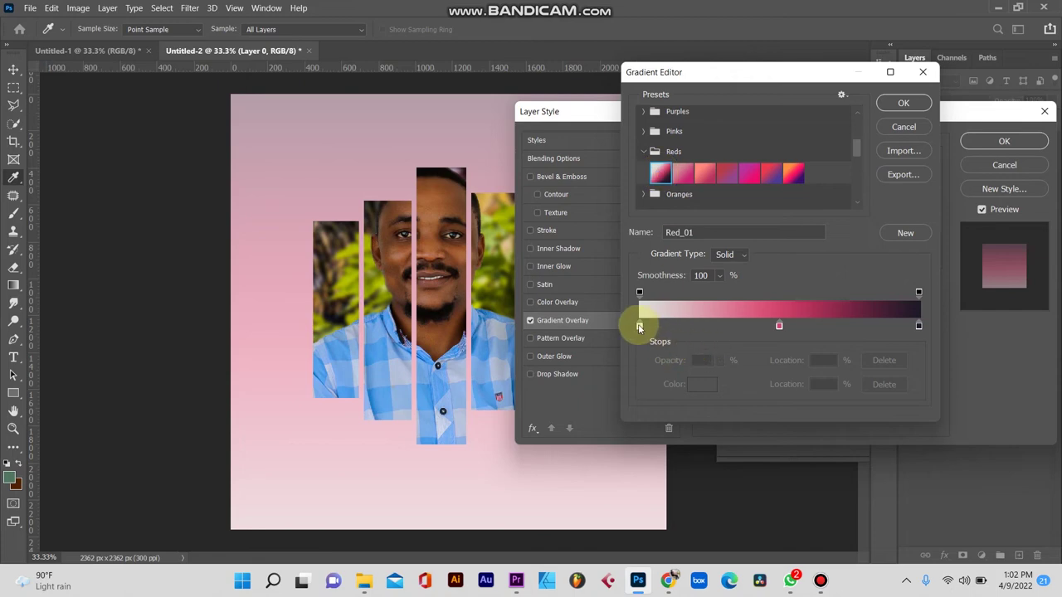
{"action": "left_click", "coordinate": [639, 326]}
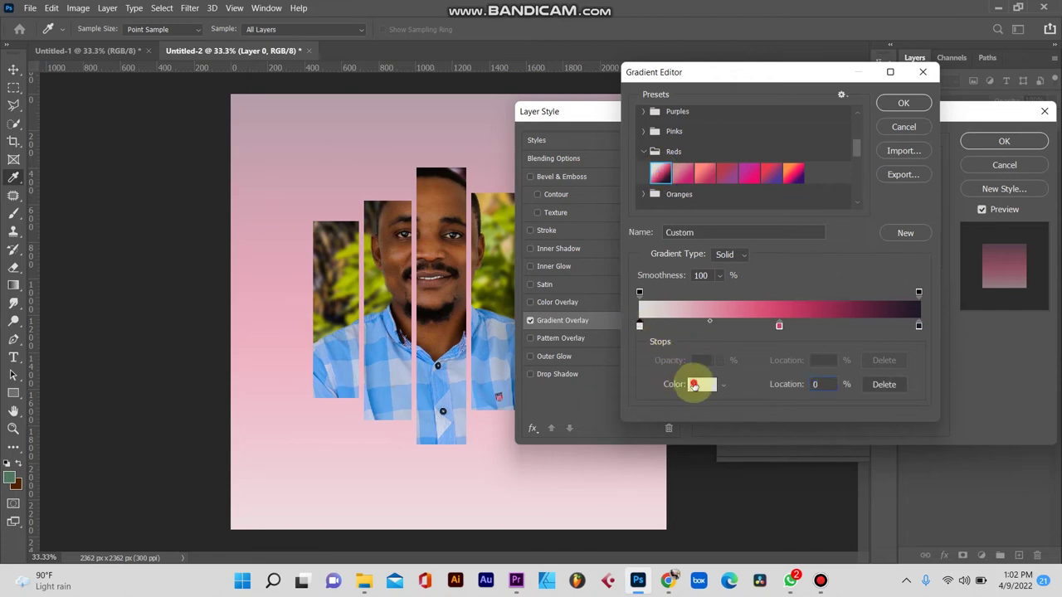
Set the left gradient stop to a brown sampled from the face
{"action": "left_click", "coordinate": [697, 384]}
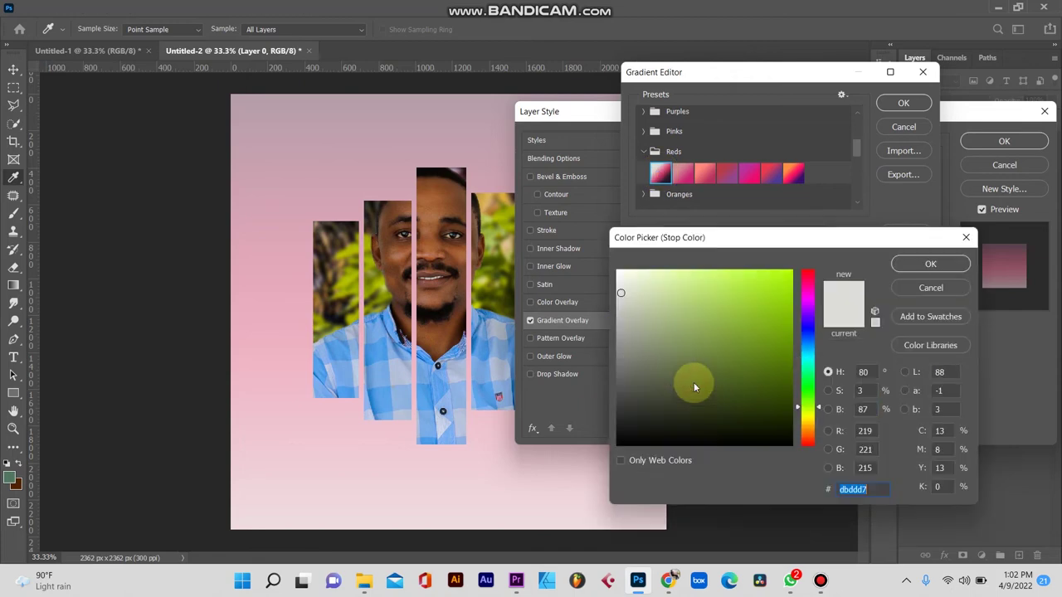
{"action": "left_click", "coordinate": [439, 214]}
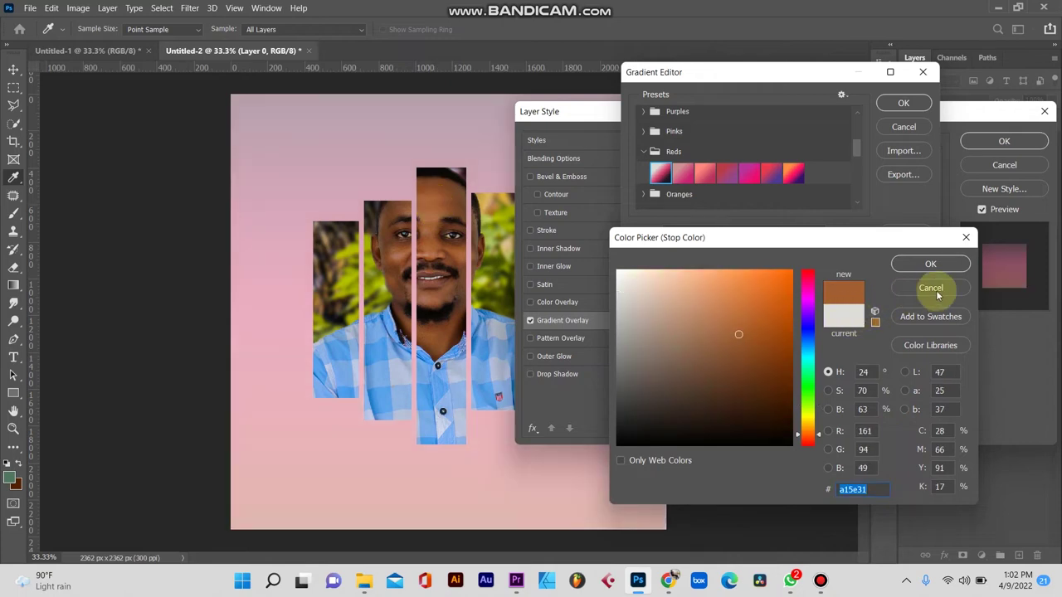
{"action": "left_click", "coordinate": [929, 265]}
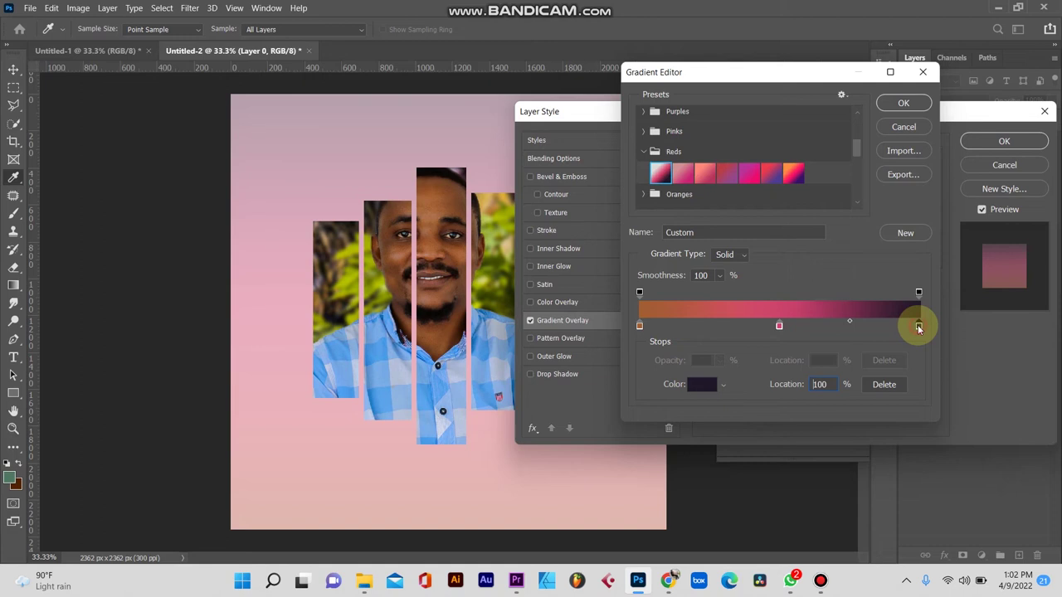
{"action": "left_click", "coordinate": [918, 327]}
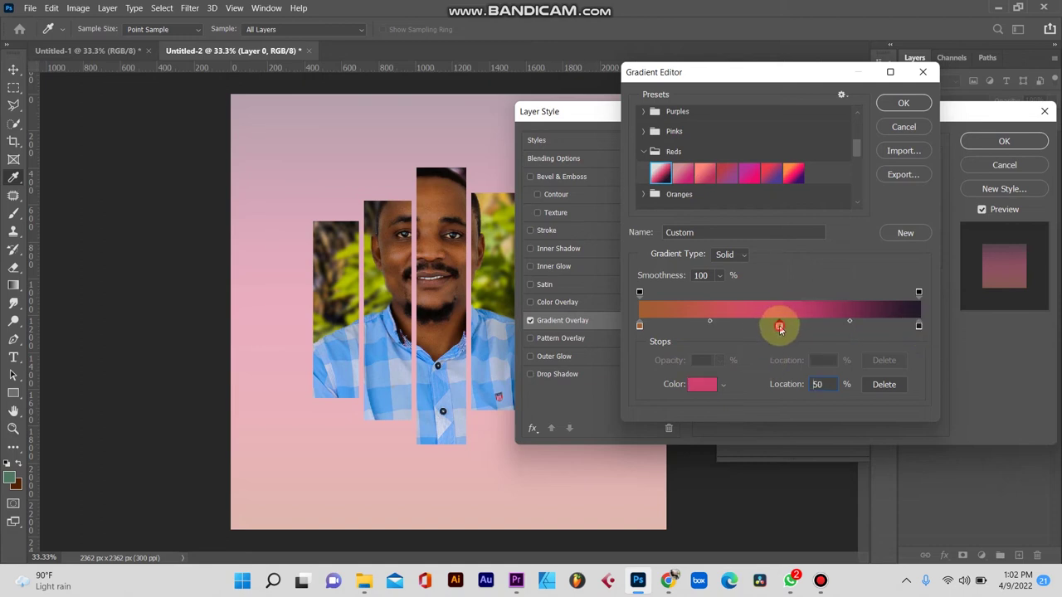
Move the pink middle stop to 31%, adjust blend midpoints, and pull the end stop to about 90%
{"action": "left_click_drag", "start_coordinate": [780, 328], "coordinate": [725, 326]}
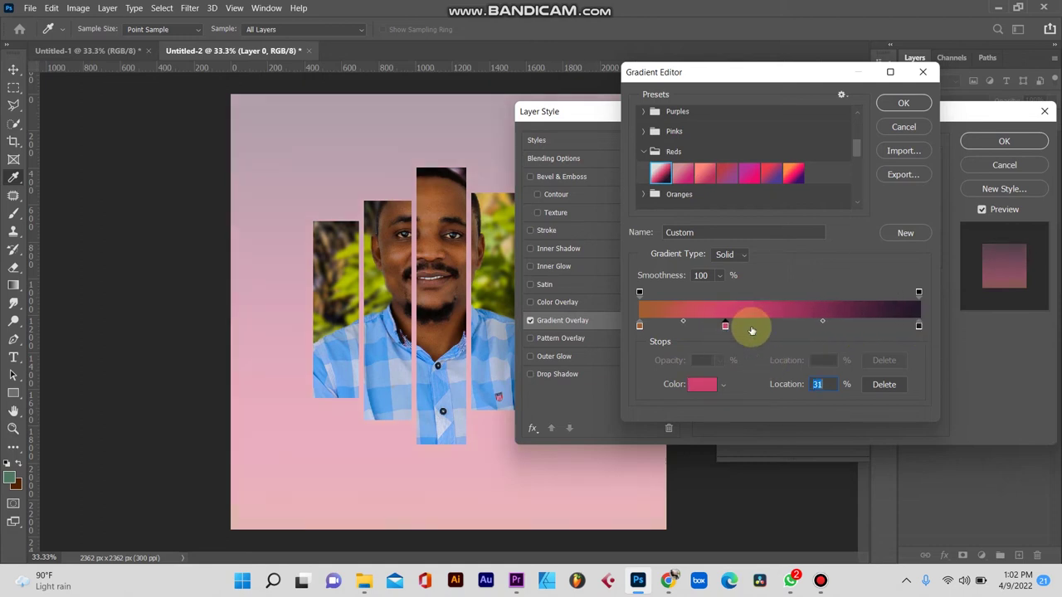
{"action": "left_click_drag", "start_coordinate": [822, 324], "coordinate": [869, 323]}
{"action": "left_click_drag", "start_coordinate": [749, 319], "coordinate": [747, 321]}
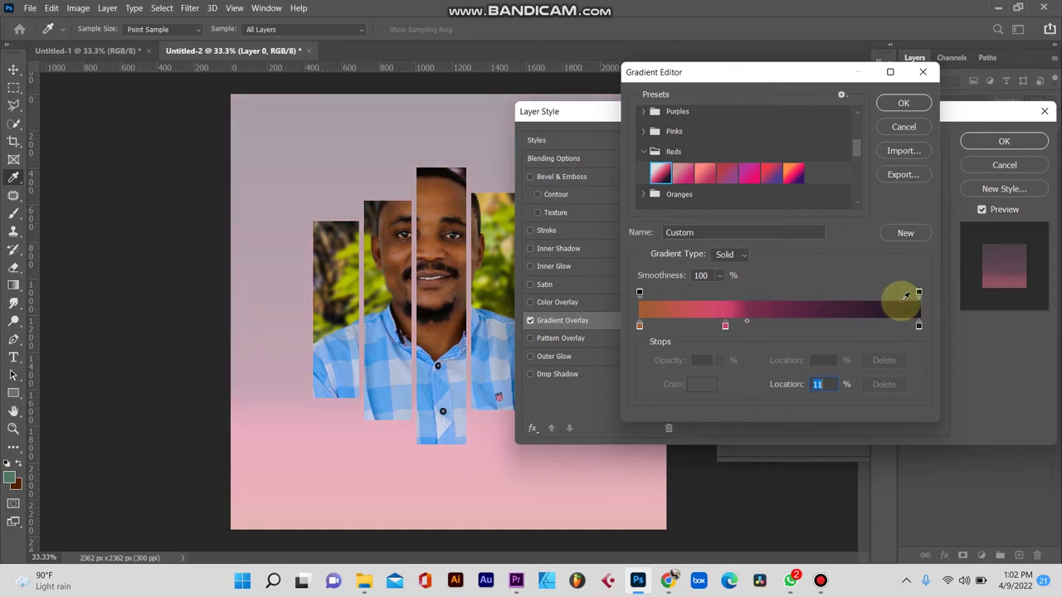
{"action": "left_click_drag", "start_coordinate": [918, 329], "coordinate": [887, 330]}
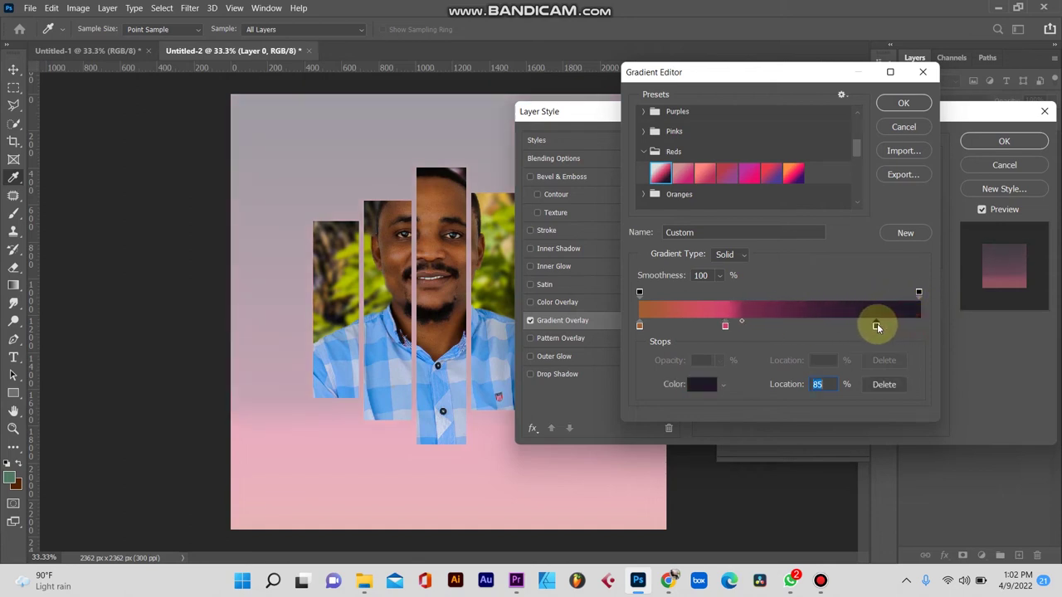
Make the end stop a blue sampled from the shirt, shift the midpoint, and apply the gradient overlay
{"action": "left_click", "coordinate": [705, 386]}
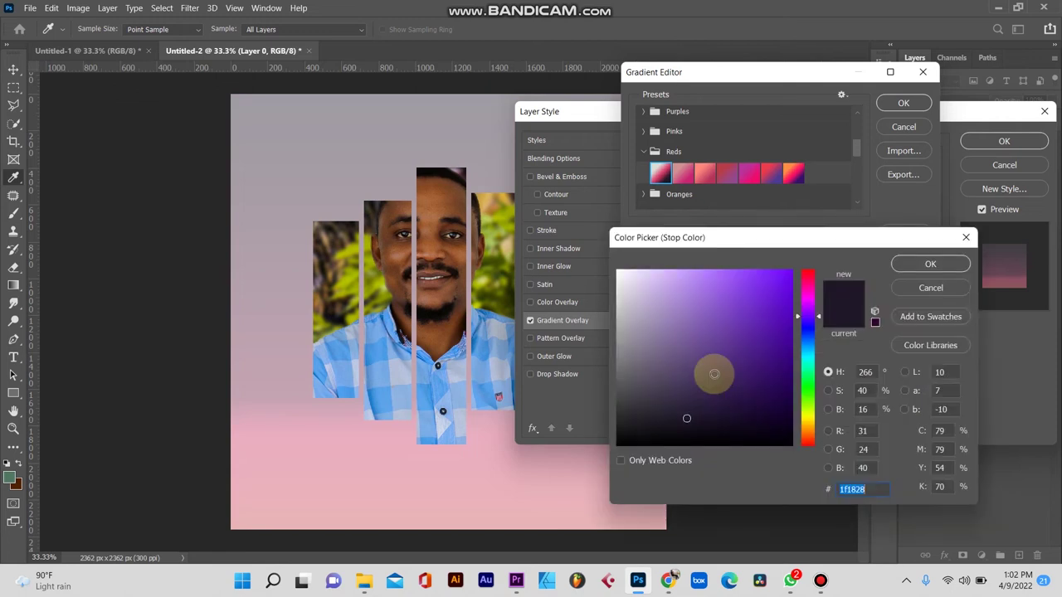
{"action": "left_click", "coordinate": [487, 392]}
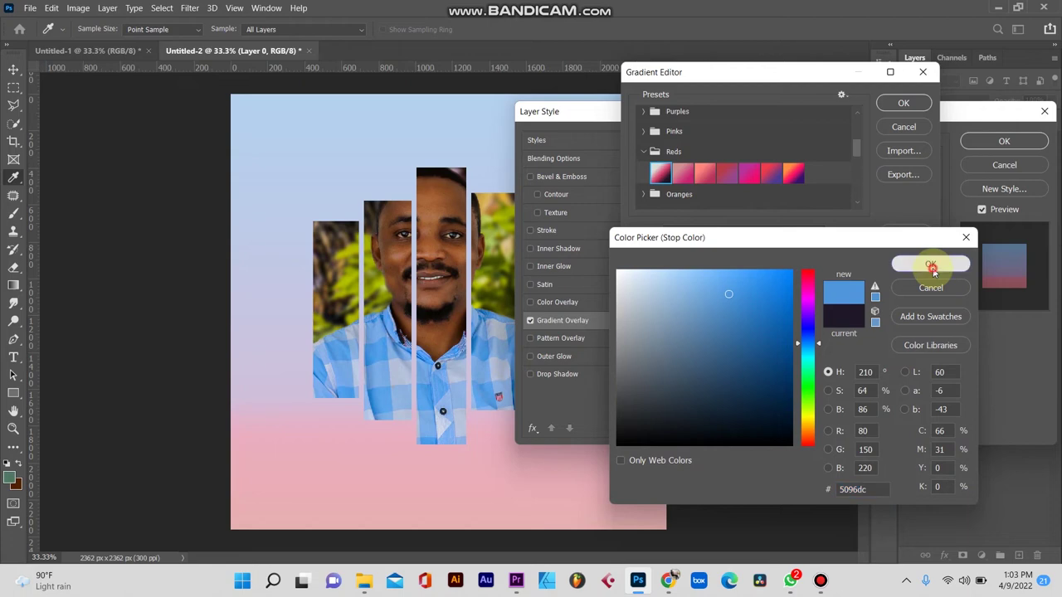
{"action": "left_click", "coordinate": [931, 266]}
{"action": "left_click_drag", "start_coordinate": [741, 321], "coordinate": [790, 328]}
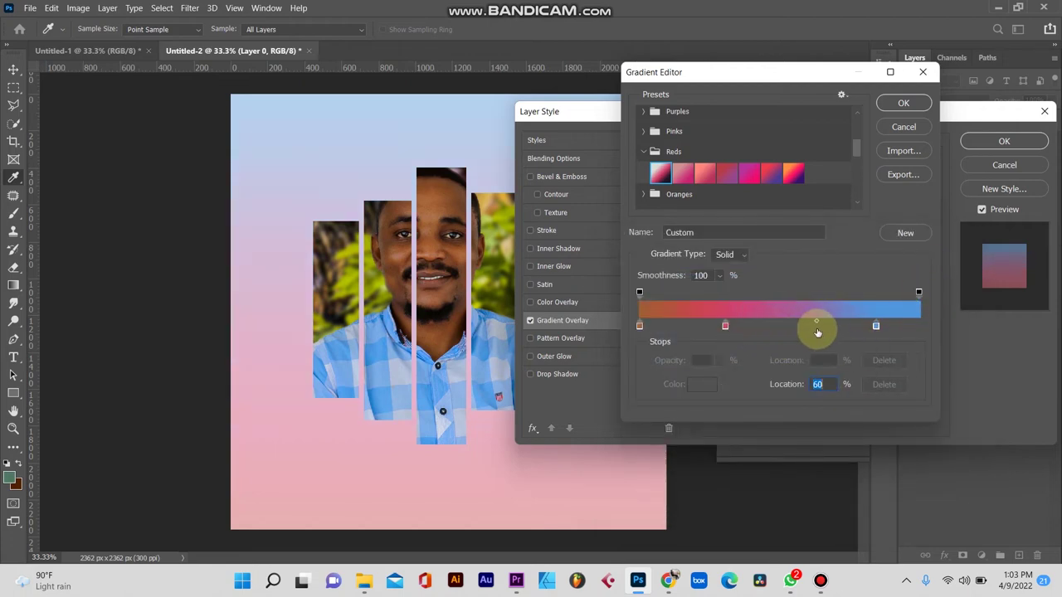
{"action": "left_click", "coordinate": [896, 113]}
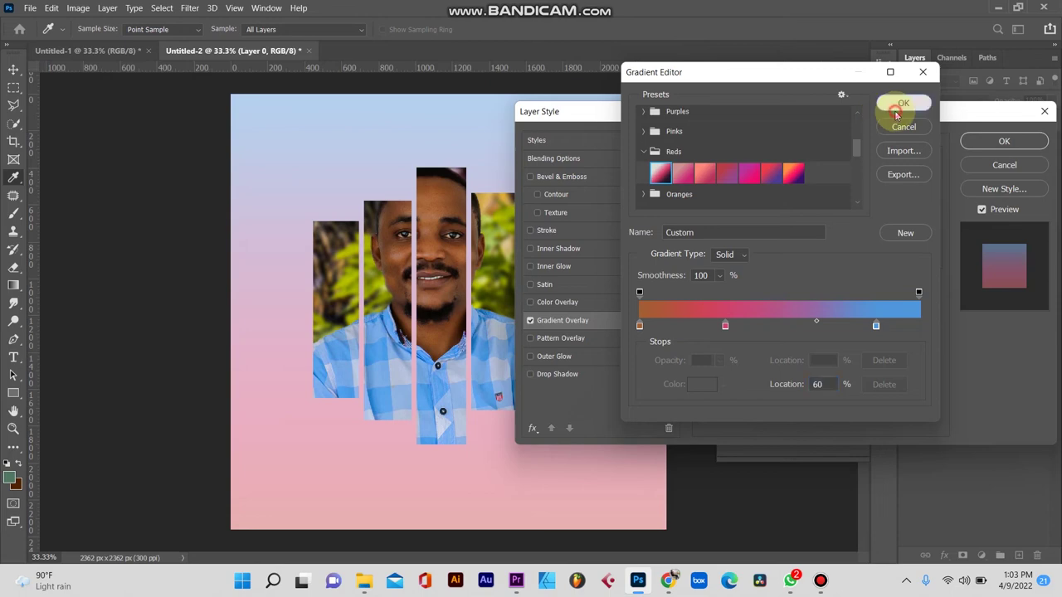
{"action": "left_click", "coordinate": [992, 146]}
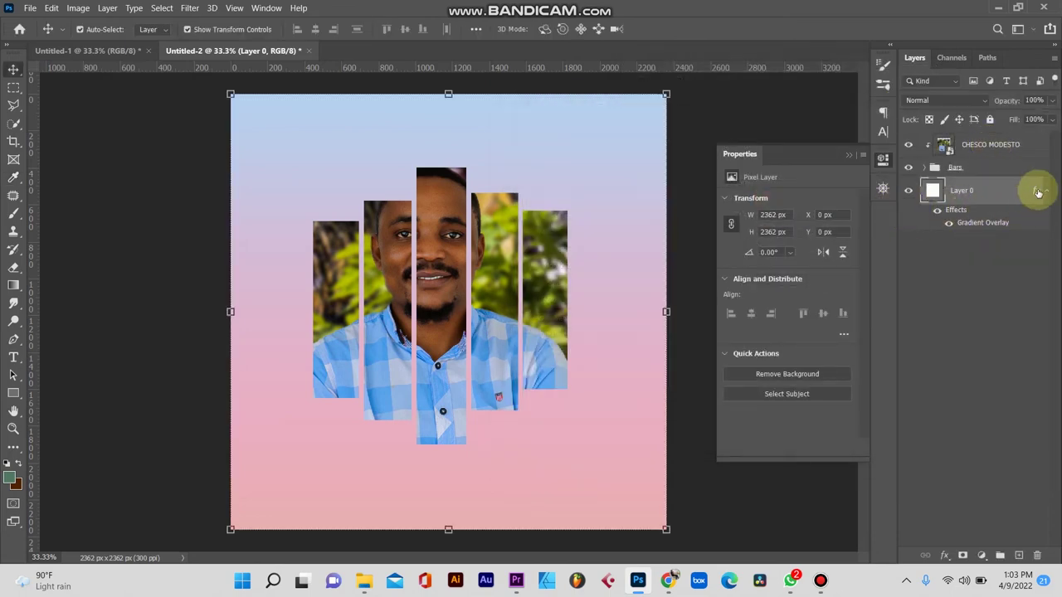
Toggle the background's Gradient Overlay off and back on to compare
{"action": "left_click", "coordinate": [937, 211]}
{"action": "left_click", "coordinate": [782, 117]}
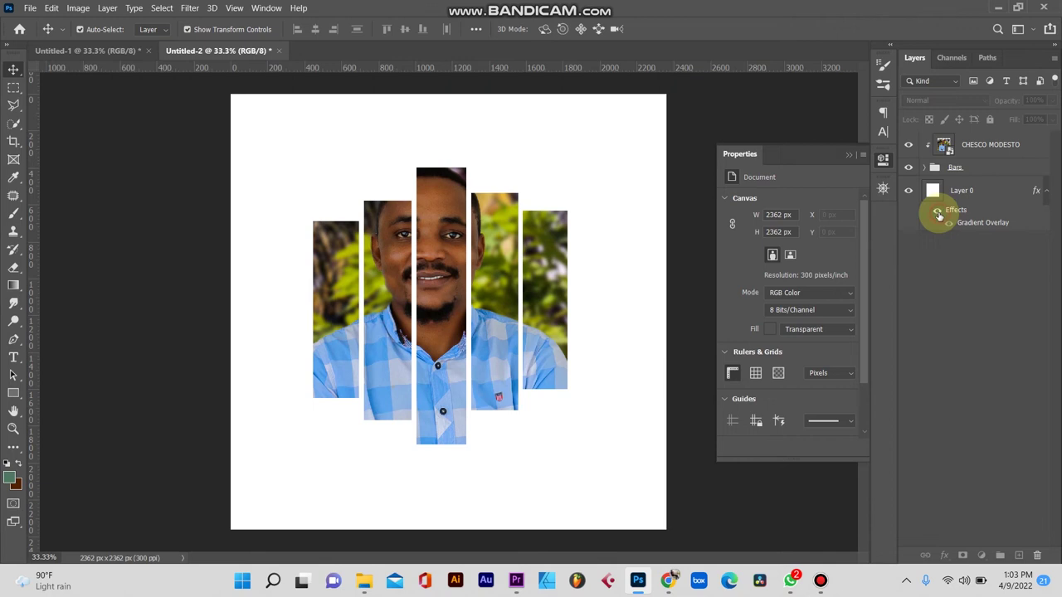
{"action": "left_click", "coordinate": [938, 213]}
{"action": "left_click", "coordinate": [503, 199]}
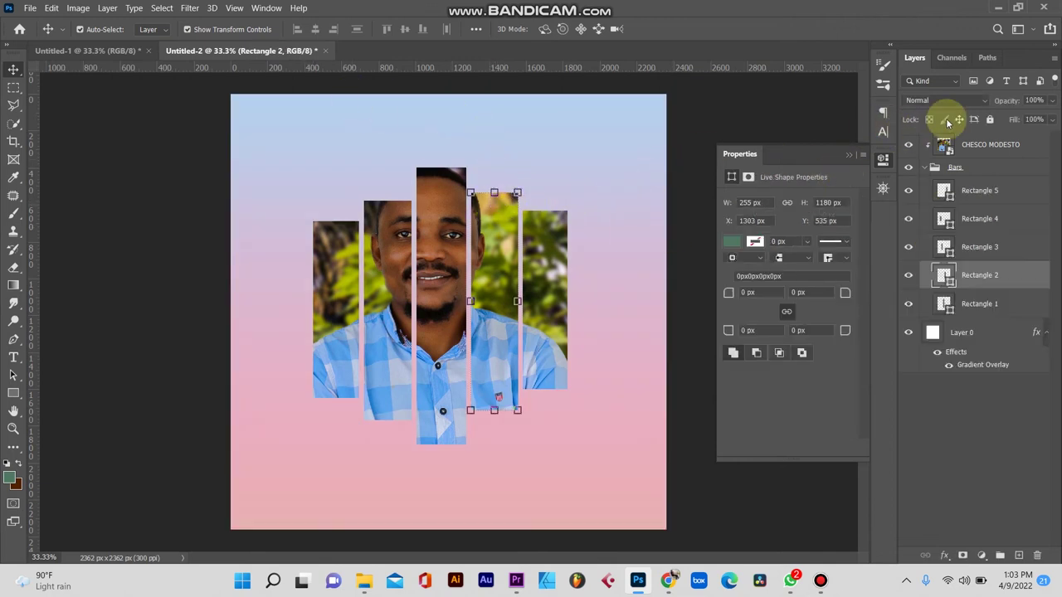
{"action": "left_click", "coordinate": [985, 158]}
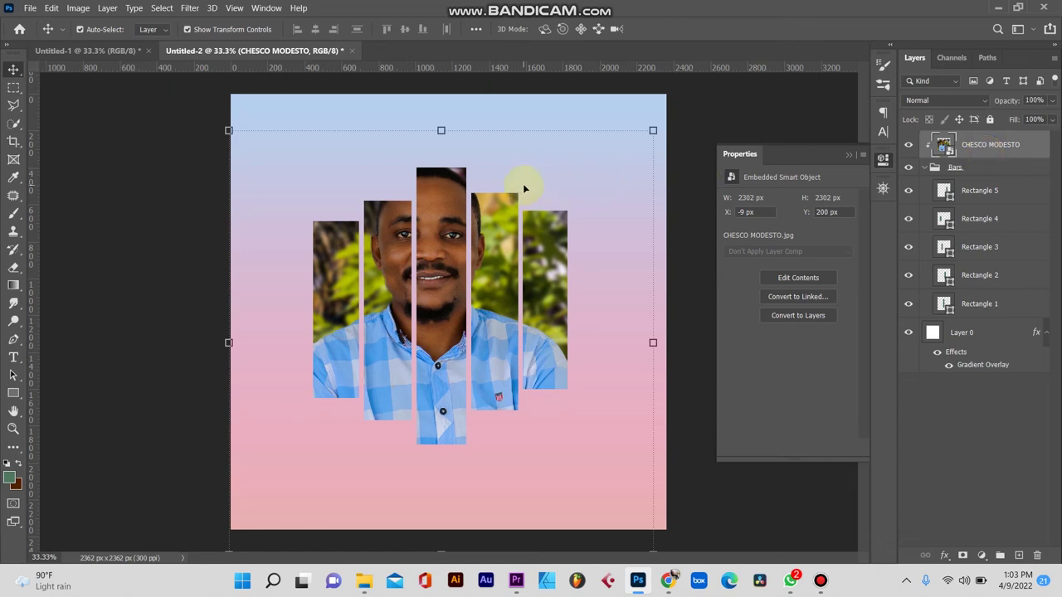
{"action": "left_click_drag", "start_coordinate": [919, 145], "coordinate": [929, 150]}
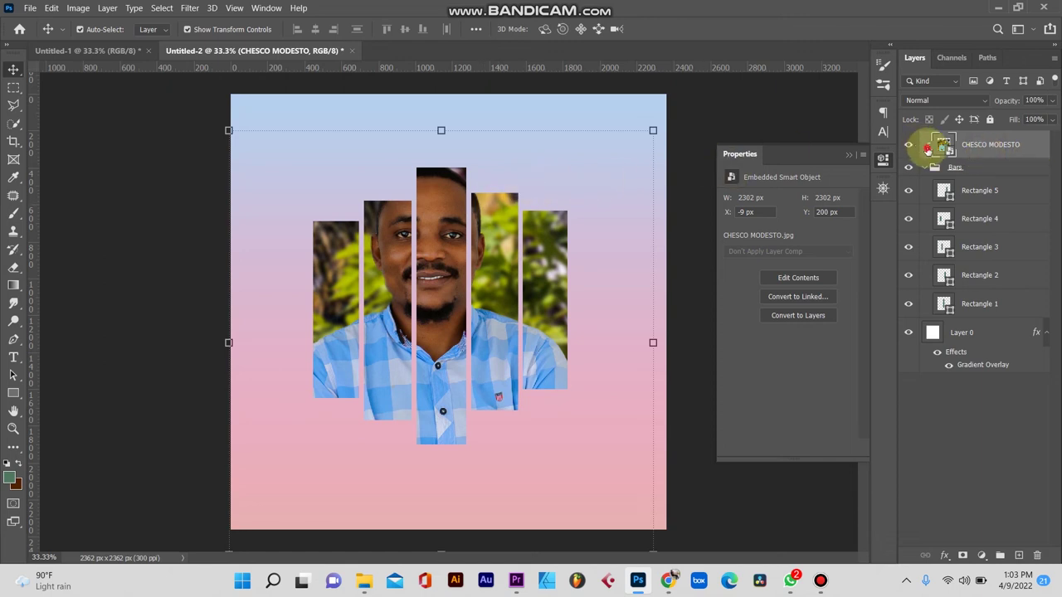
{"action": "right_click", "coordinate": [928, 151]}
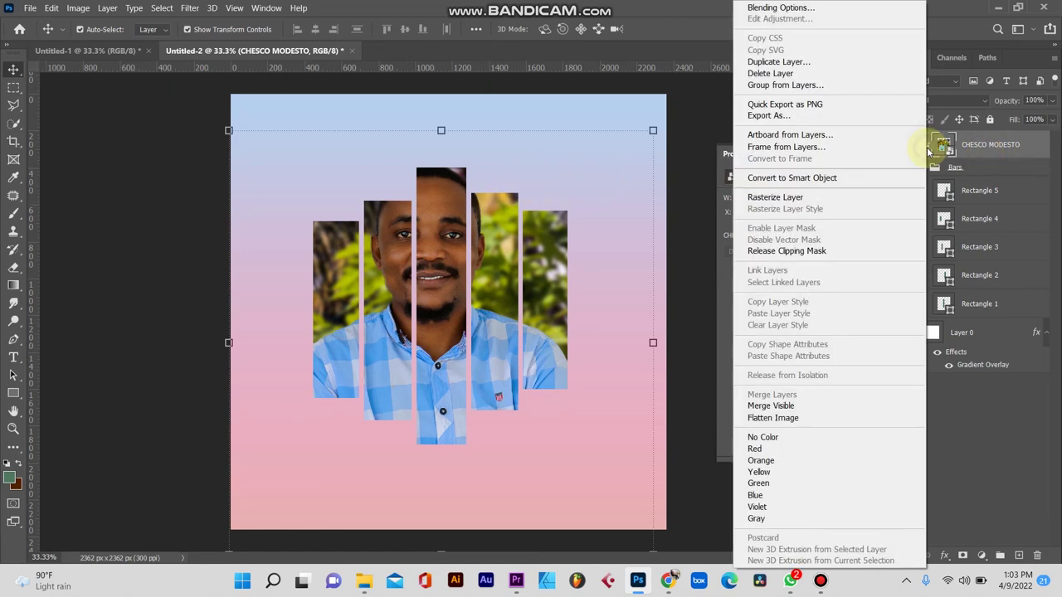
Release the portrait from the bars' clipping mask and shrink it over the bars
{"action": "left_click", "coordinate": [805, 252]}
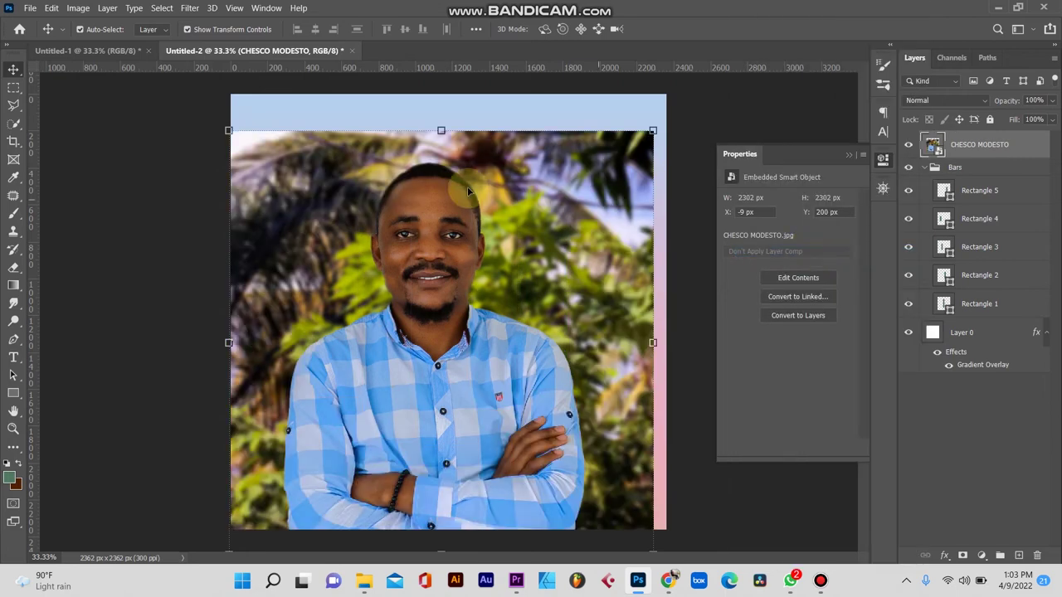
{"action": "left_click", "coordinate": [441, 131]}
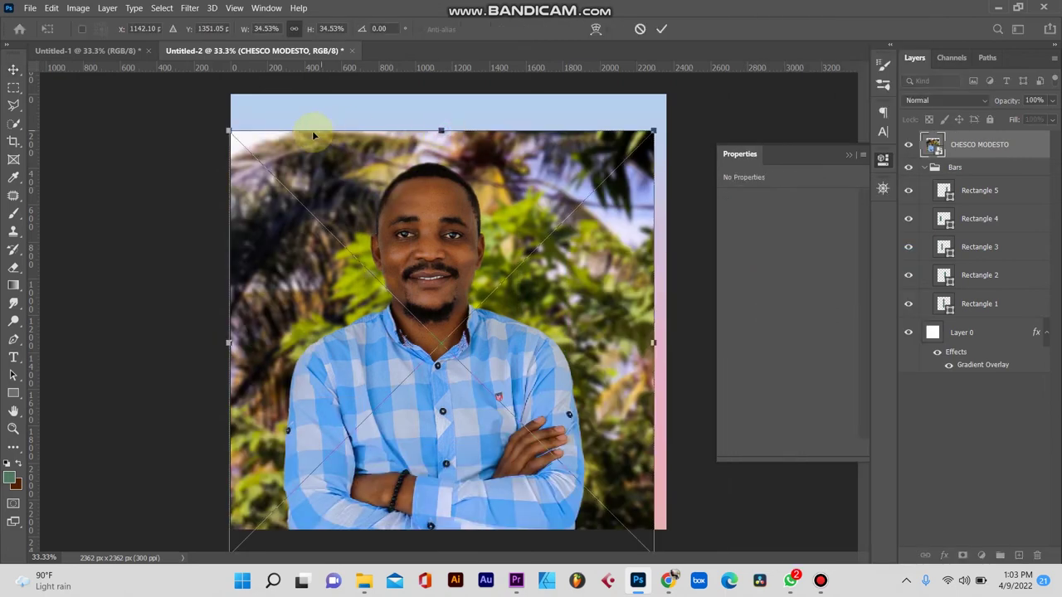
{"action": "mouse_move", "coordinate": [227, 131]}
{"action": "left_mouse_down"}
{"action": "mouse_move", "coordinate": [273, 227]}
{"action": "mouse_move", "coordinate": [434, 332]}
{"action": "left_mouse_up"}
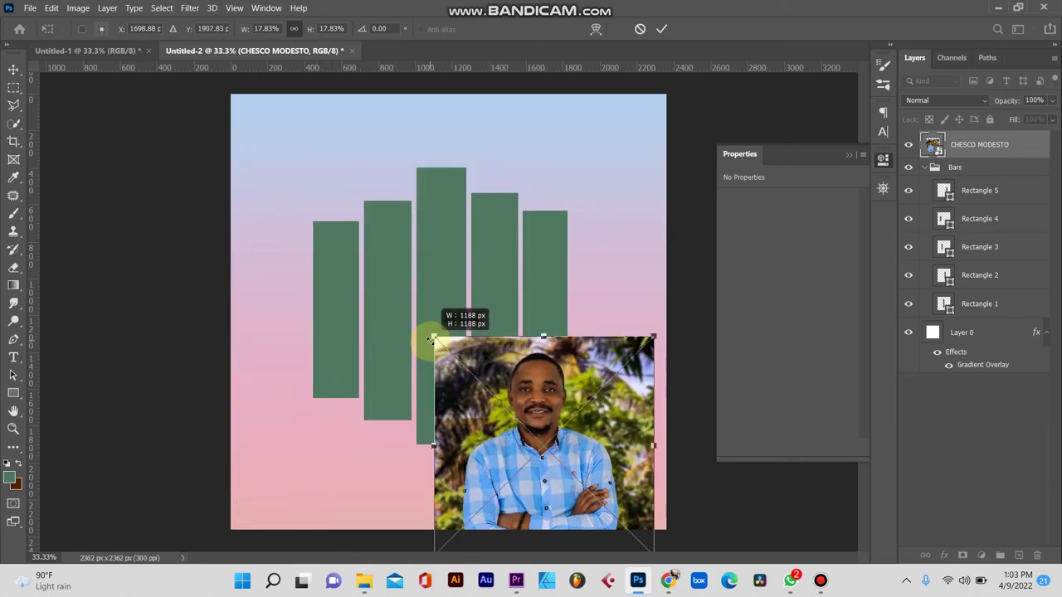
{"action": "mouse_move", "coordinate": [514, 375]}
{"action": "left_mouse_down"}
{"action": "mouse_move", "coordinate": [415, 256]}
{"action": "mouse_move", "coordinate": [390, 242]}
{"action": "left_mouse_up"}
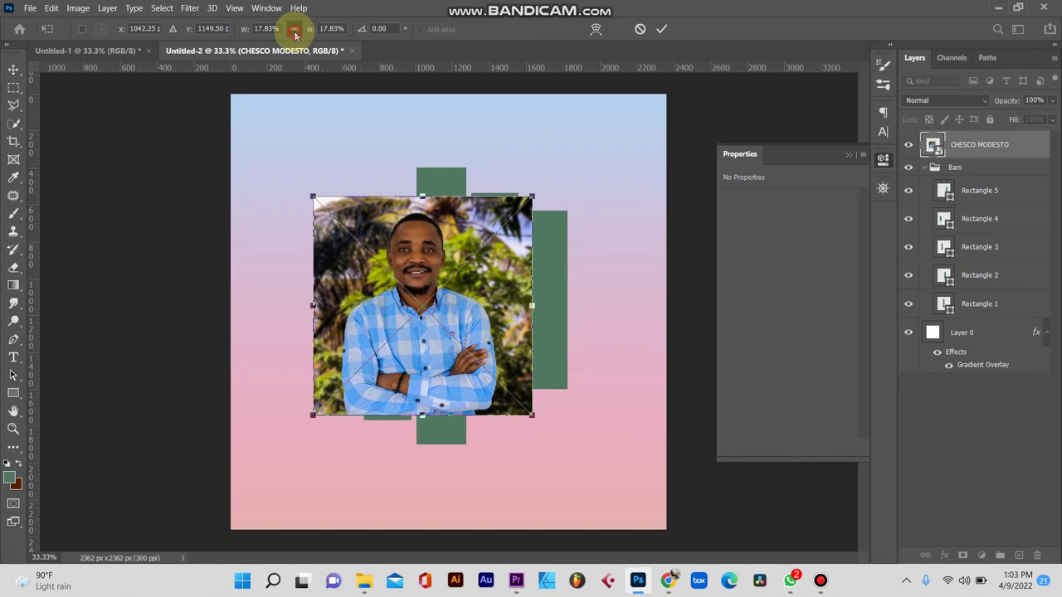
Resize the portrait proportionally with linked width and height, and commit the transform
{"action": "left_click", "coordinate": [331, 28]}
{"action": "mouse_move", "coordinate": [312, 197]}
{"action": "left_mouse_down"}
{"action": "mouse_move", "coordinate": [312, 238]}
{"action": "mouse_move", "coordinate": [268, 174]}
{"action": "mouse_move", "coordinate": [251, 227]}
{"action": "mouse_move", "coordinate": [261, 280]}
{"action": "mouse_move", "coordinate": [290, 334]}
{"action": "mouse_move", "coordinate": [418, 282]}
{"action": "mouse_move", "coordinate": [360, 213]}
{"action": "mouse_move", "coordinate": [318, 185]}
{"action": "mouse_move", "coordinate": [387, 247]}
{"action": "mouse_move", "coordinate": [418, 208]}
{"action": "mouse_move", "coordinate": [313, 197]}
{"action": "left_mouse_up"}
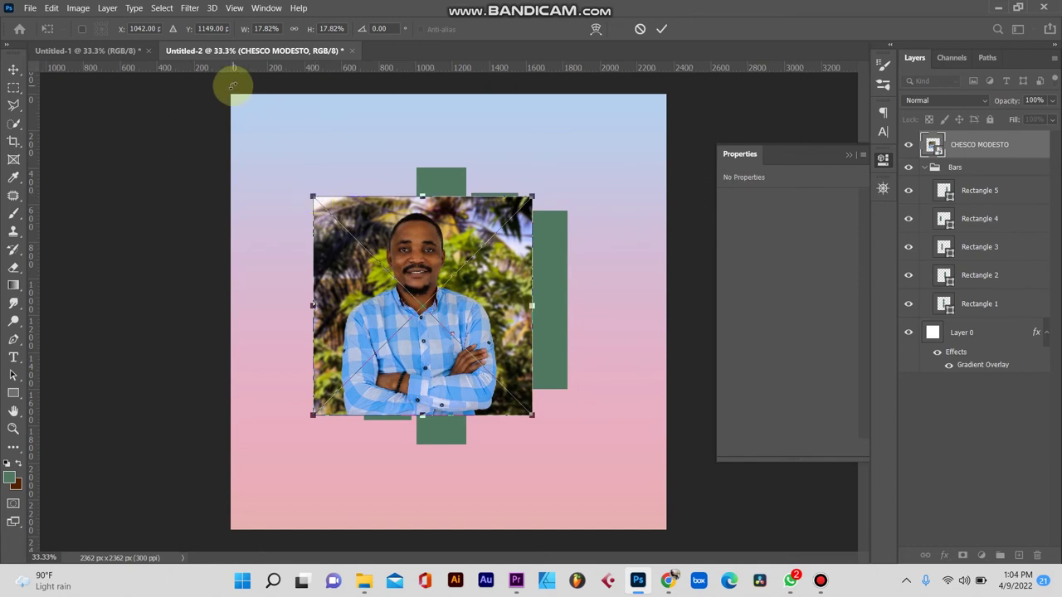
{"action": "left_click", "coordinate": [294, 29]}
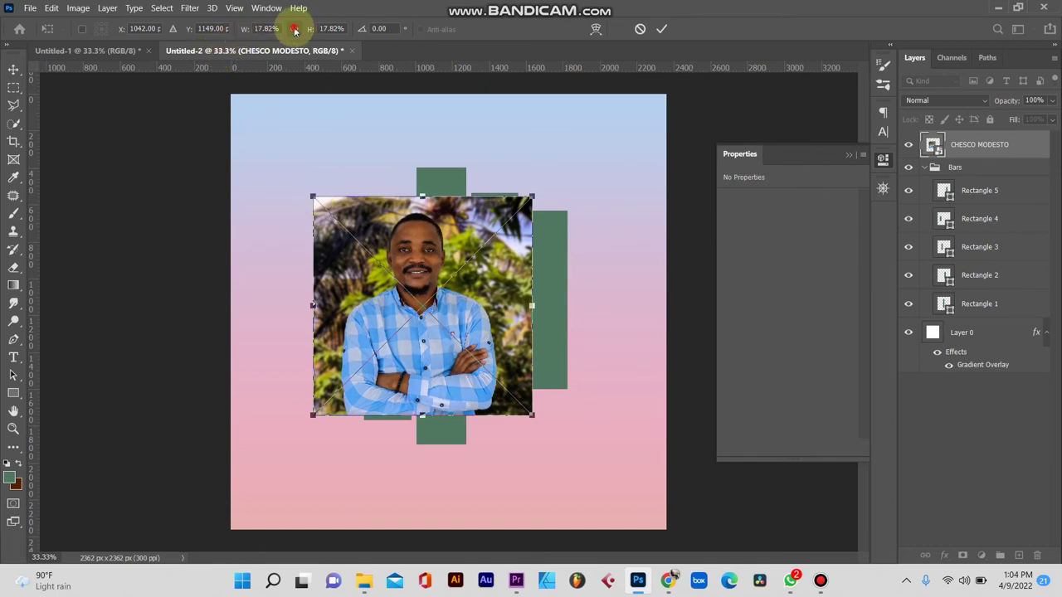
{"action": "mouse_move", "coordinate": [312, 193]}
{"action": "left_mouse_down"}
{"action": "mouse_move", "coordinate": [158, 89]}
{"action": "mouse_move", "coordinate": [318, 216]}
{"action": "left_mouse_up"}
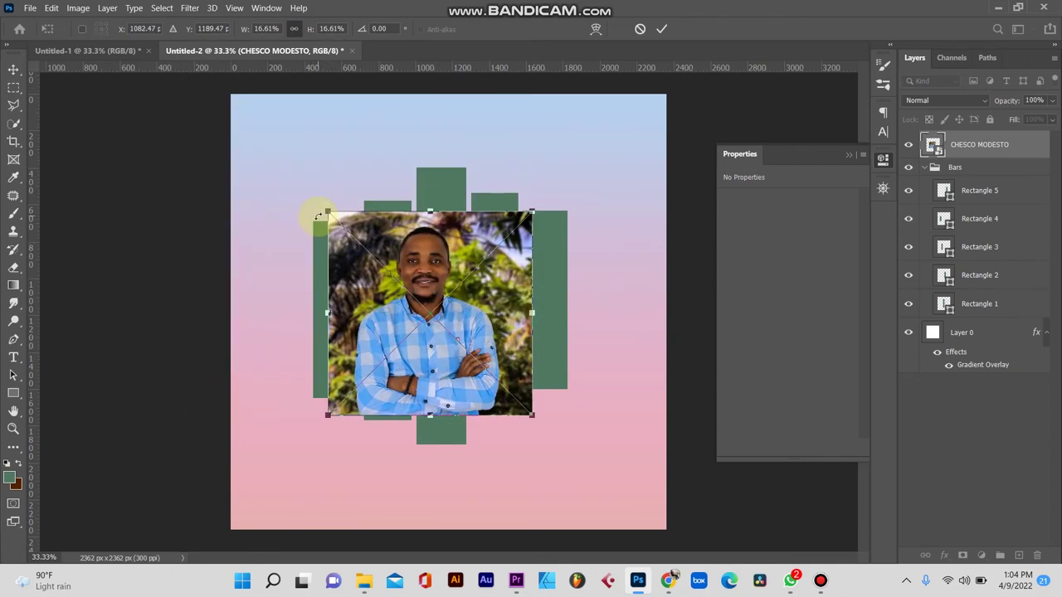
{"action": "left_click", "coordinate": [662, 28]}
{"action": "left_click", "coordinate": [29, 8]}
Save the composition as JPEG 'crimped photo' at quality 12 in the CHESCO folder
{"action": "left_click", "coordinate": [48, 167]}
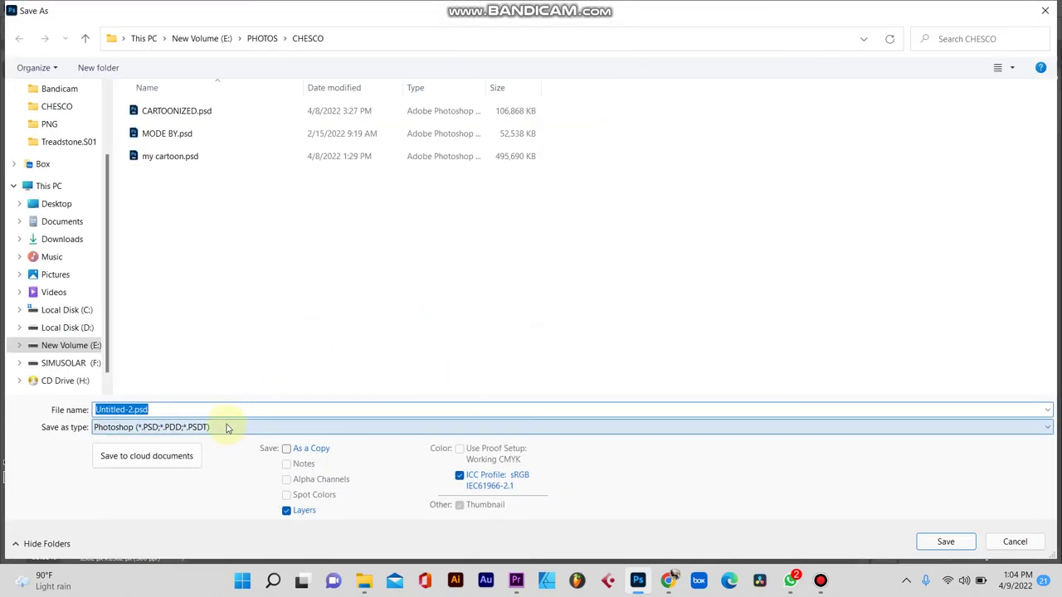
{"action": "type", "text": "crimped photo"}
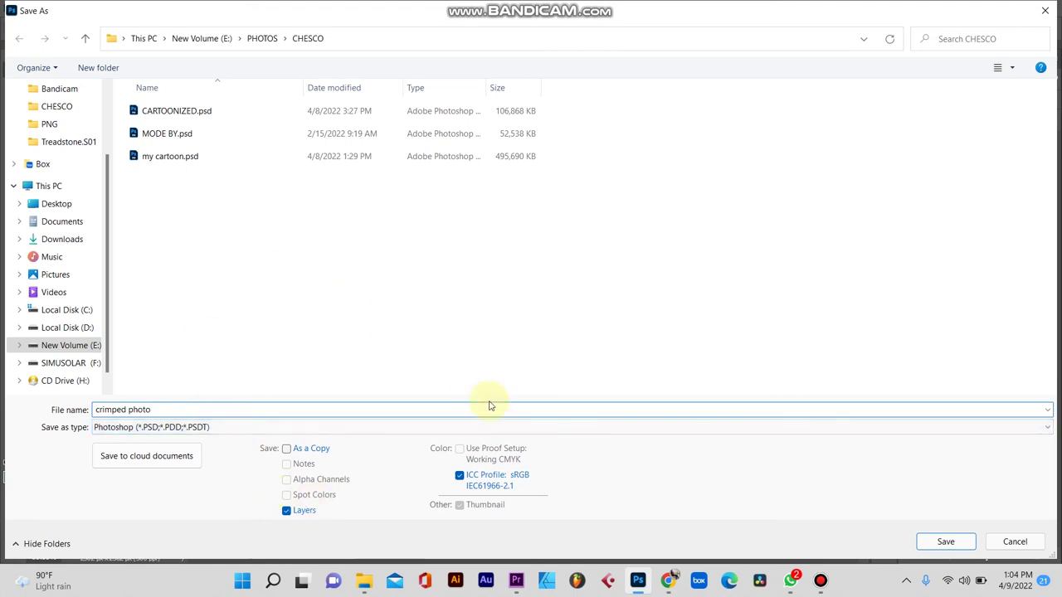
{"action": "left_click", "coordinate": [368, 427]}
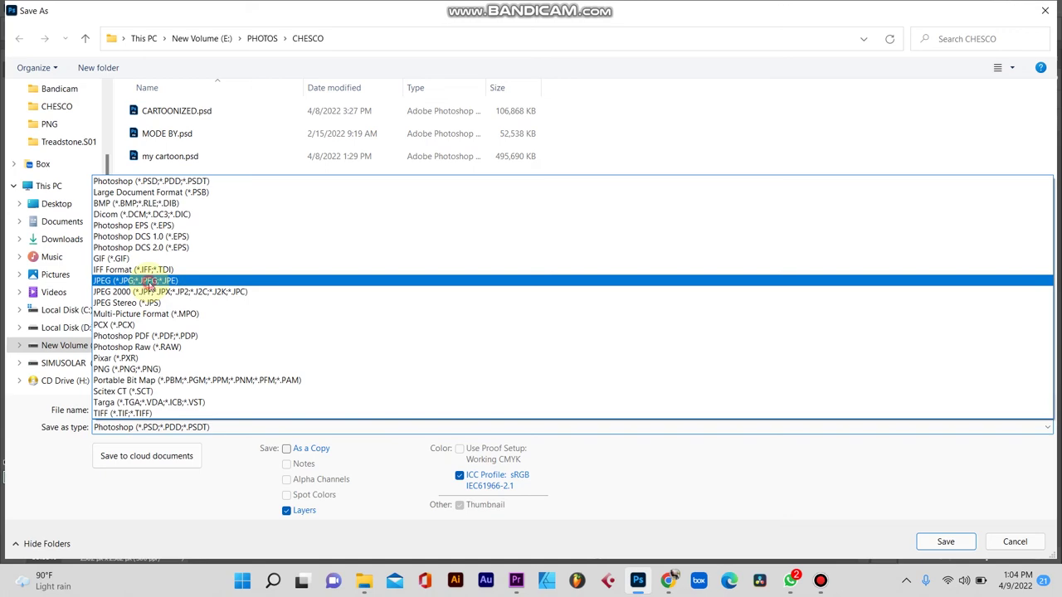
{"action": "left_click", "coordinate": [150, 286]}
{"action": "key", "text": "Return"}
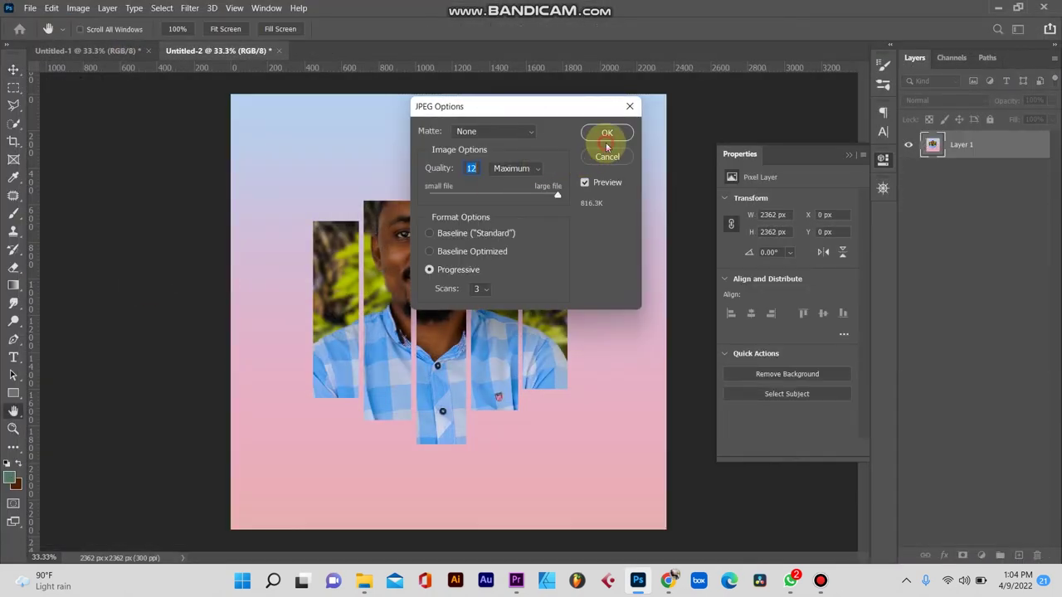
{"action": "left_click", "coordinate": [606, 133]}
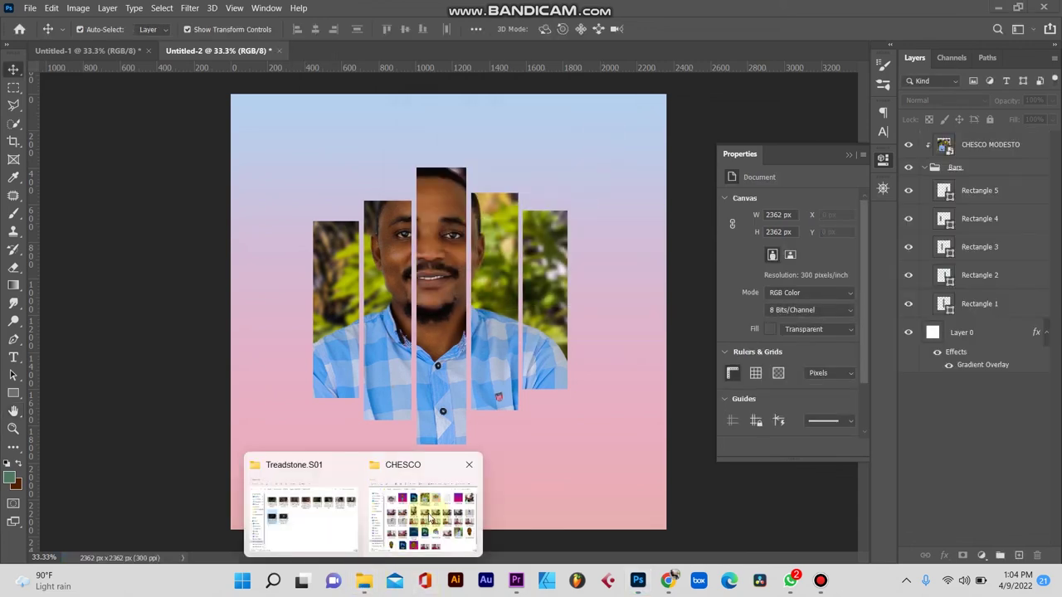
{"action": "mouse_move", "coordinate": [364, 580]}
{"action": "left_click", "coordinate": [431, 516]}
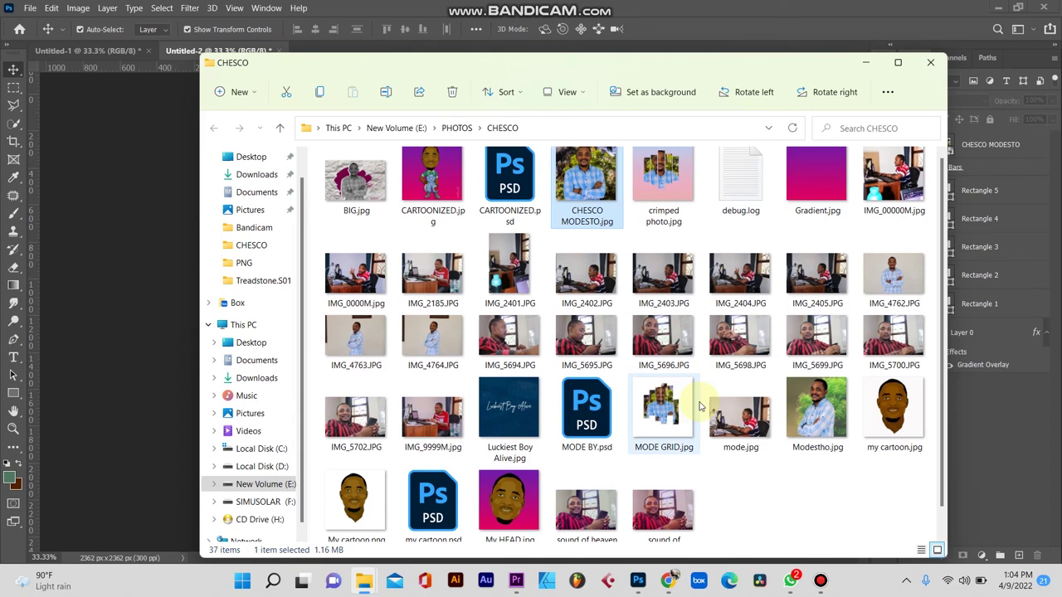
{"action": "double_click", "coordinate": [678, 209]}
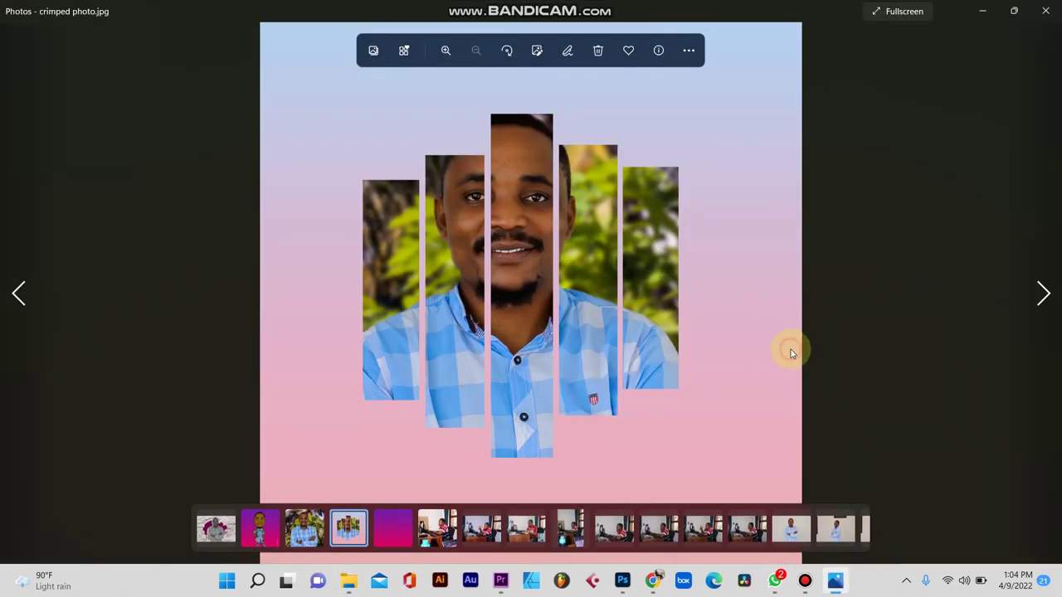
{"action": "left_click", "coordinate": [1047, 11]}
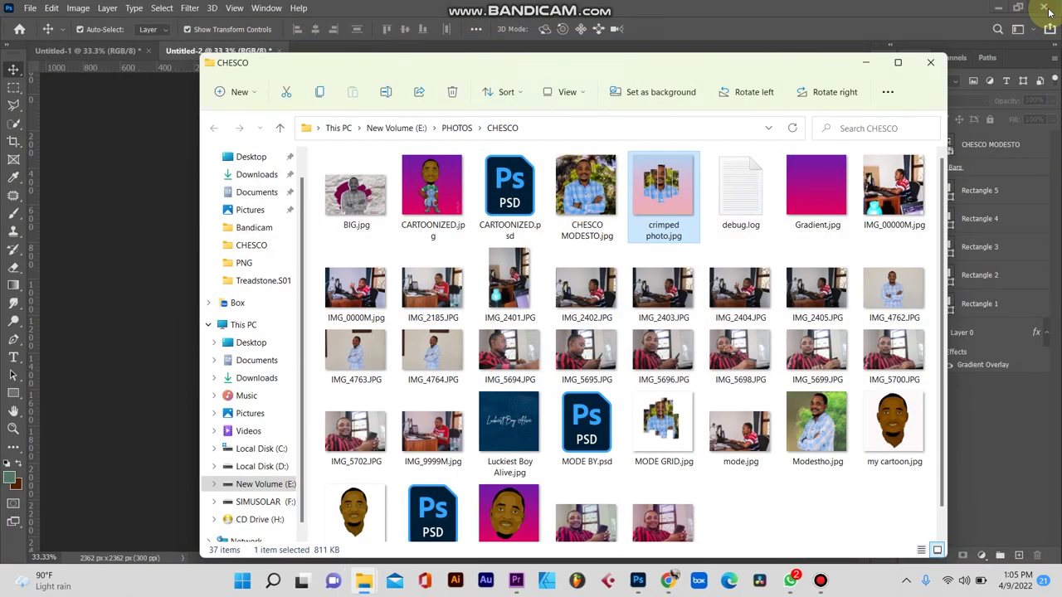
{"action": "left_click", "coordinate": [771, 16]}
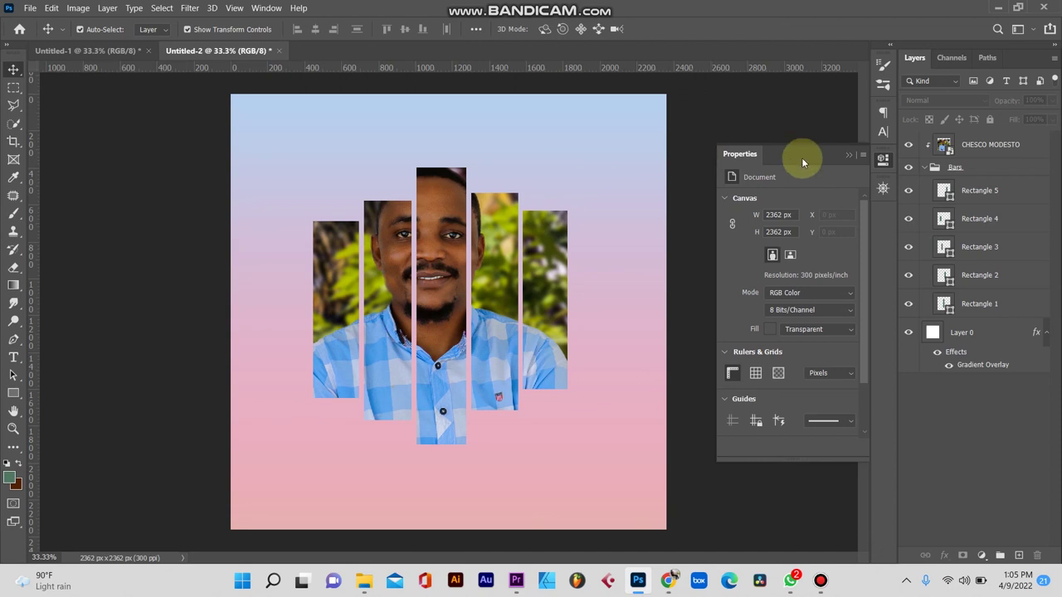
Collapse the Bars group and Layer 0's effects list in the Layers panel
{"action": "left_click", "coordinate": [926, 169]}
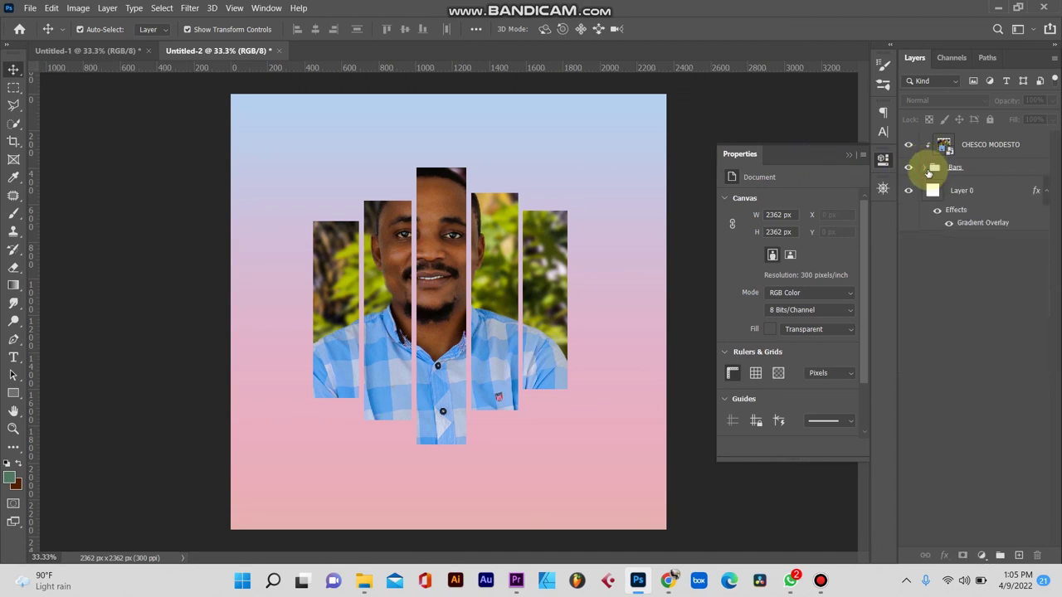
{"action": "left_click", "coordinate": [1045, 193]}
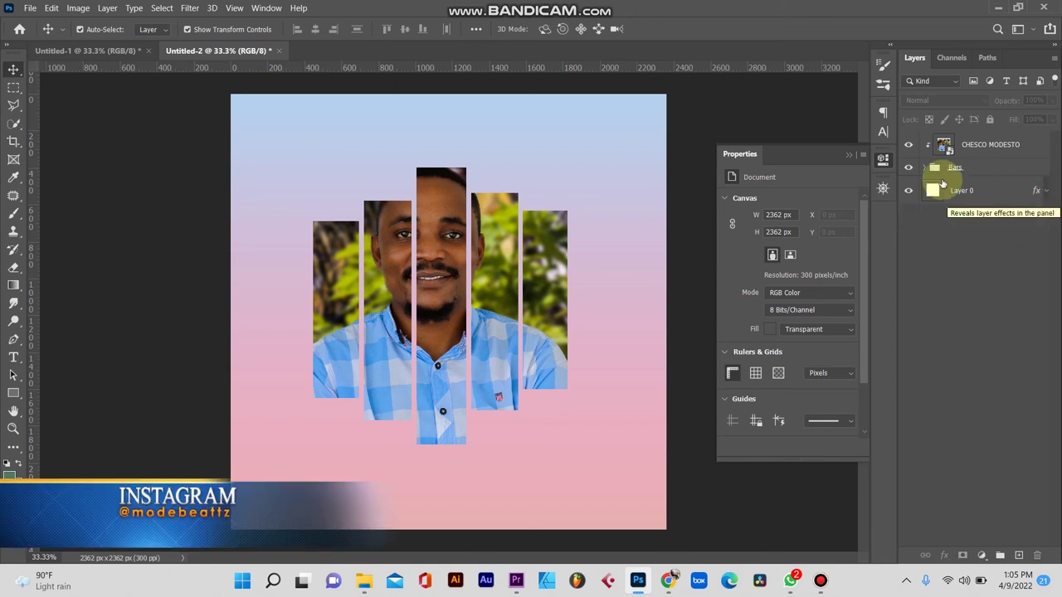